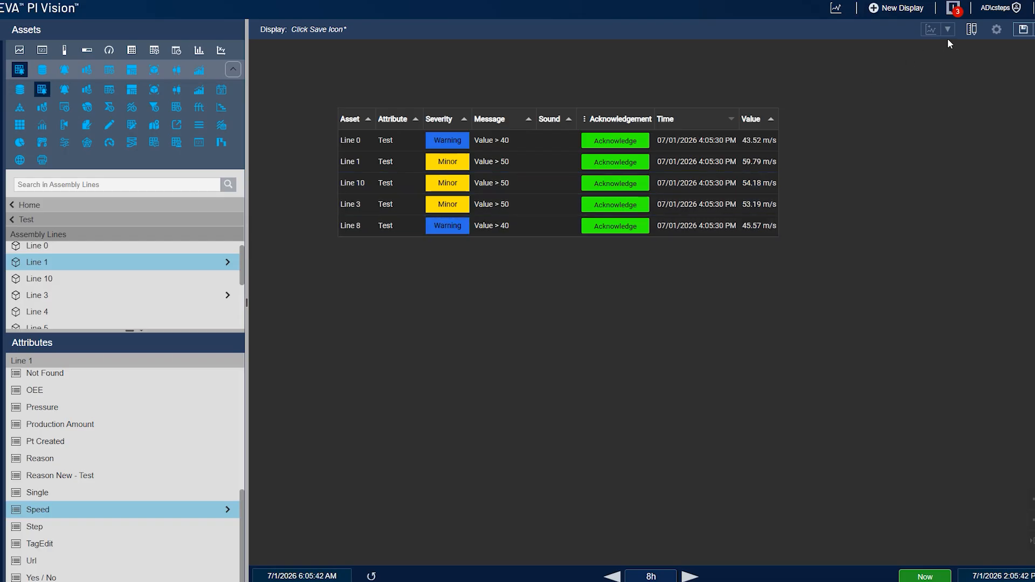
Enter display editing and delete the existing alarm table
click(972, 29)
click(640, 284)
key(Delete)
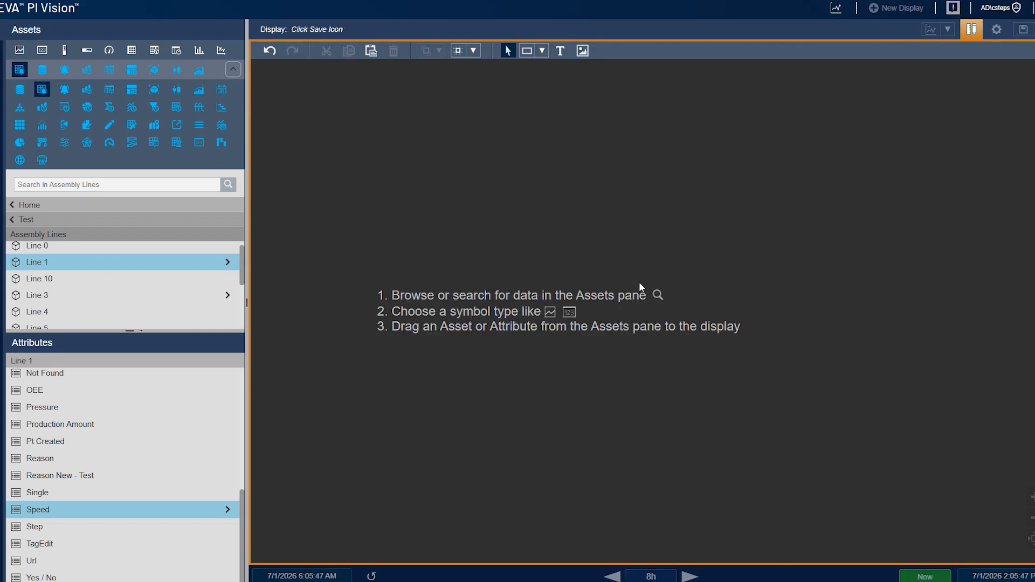
Place Line 1's Speed attribute on the display as an alarm table and resize it
drag(94, 509, 337, 146)
drag(660, 303, 789, 378)
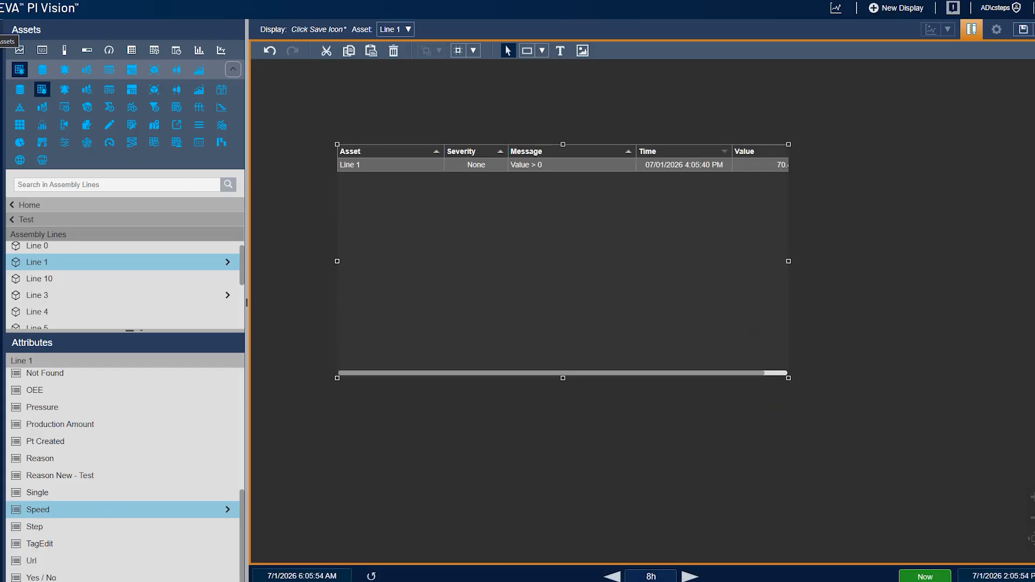
Collapse the assets pane, then widen the alarm table and move it toward the display's left edge
click(1, 29)
drag(548, 261, 763, 264)
drag(393, 289, 320, 288)
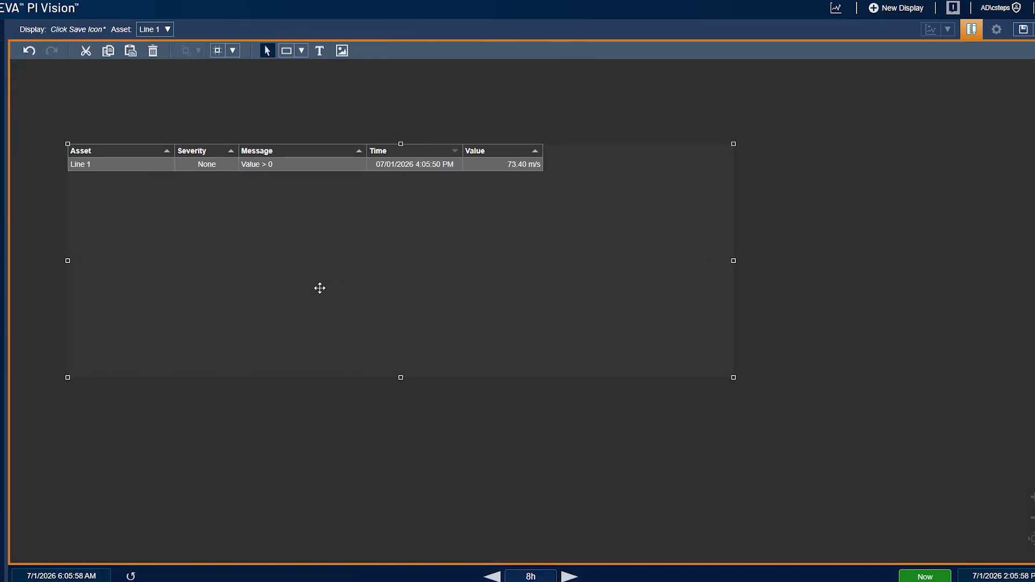
Add dynamic search criteria to the table, returning all descendants of Assembly Lines, and refresh the results
right_click(316, 259)
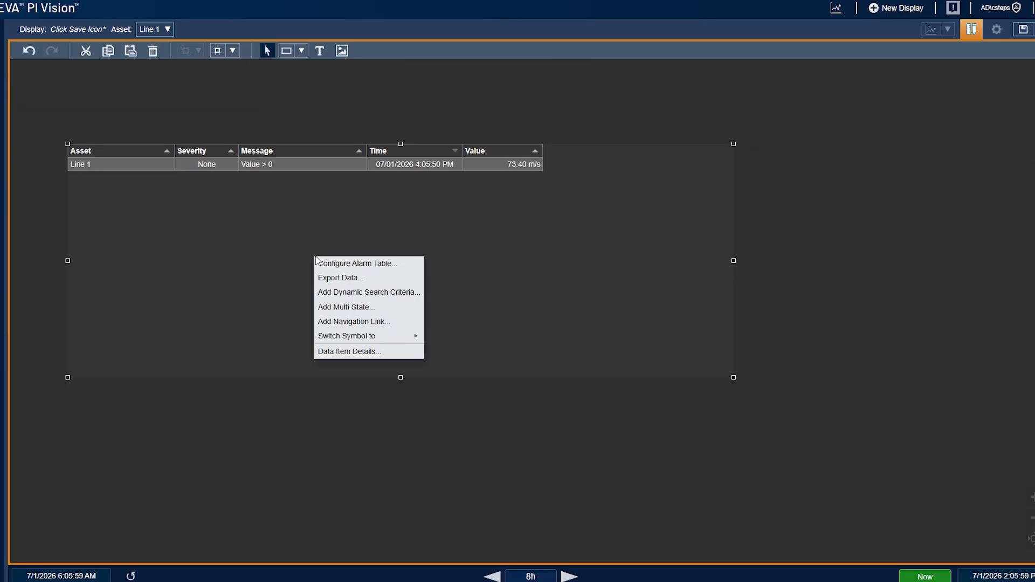
click(391, 294)
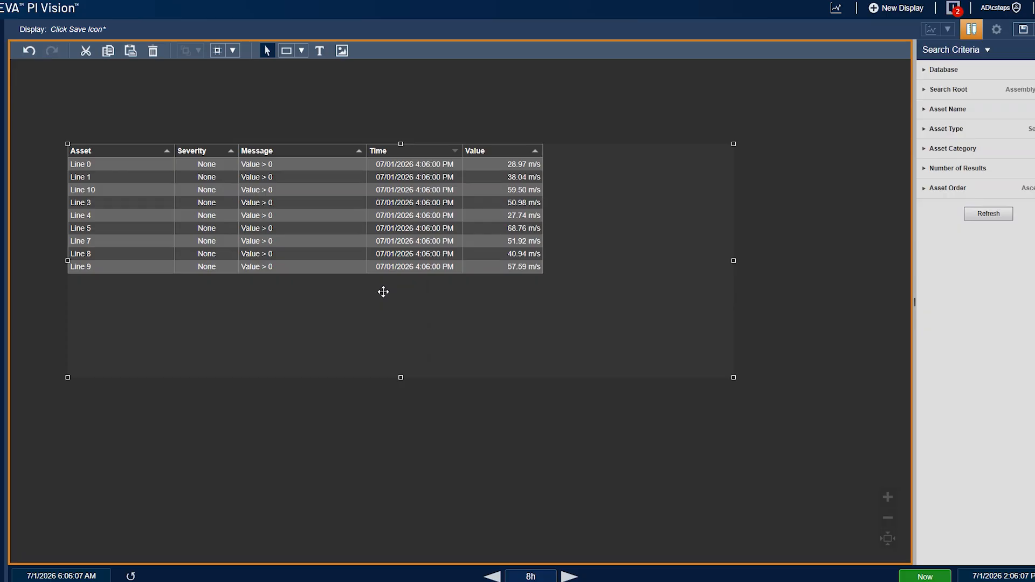
click(1000, 93)
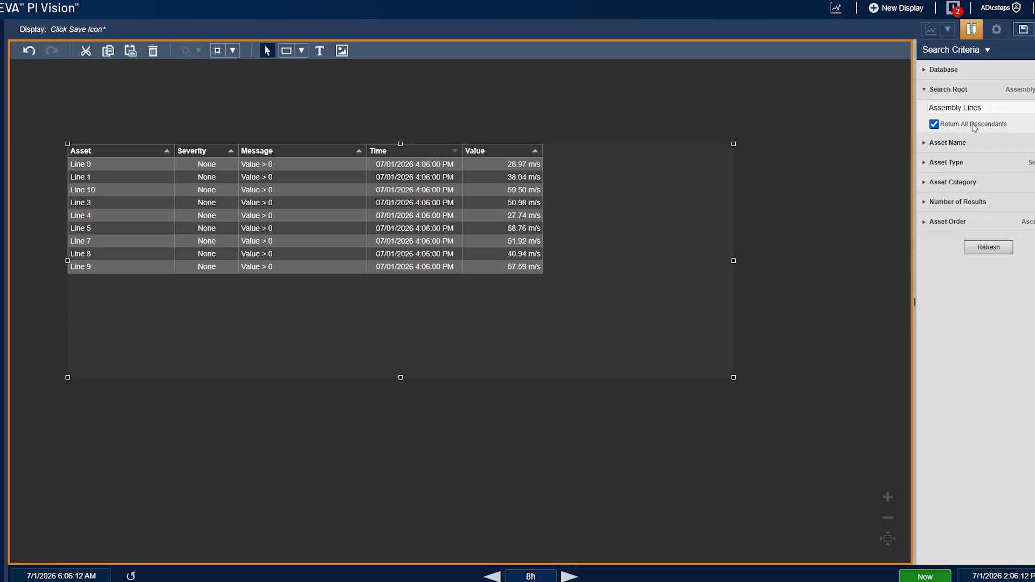
click(996, 249)
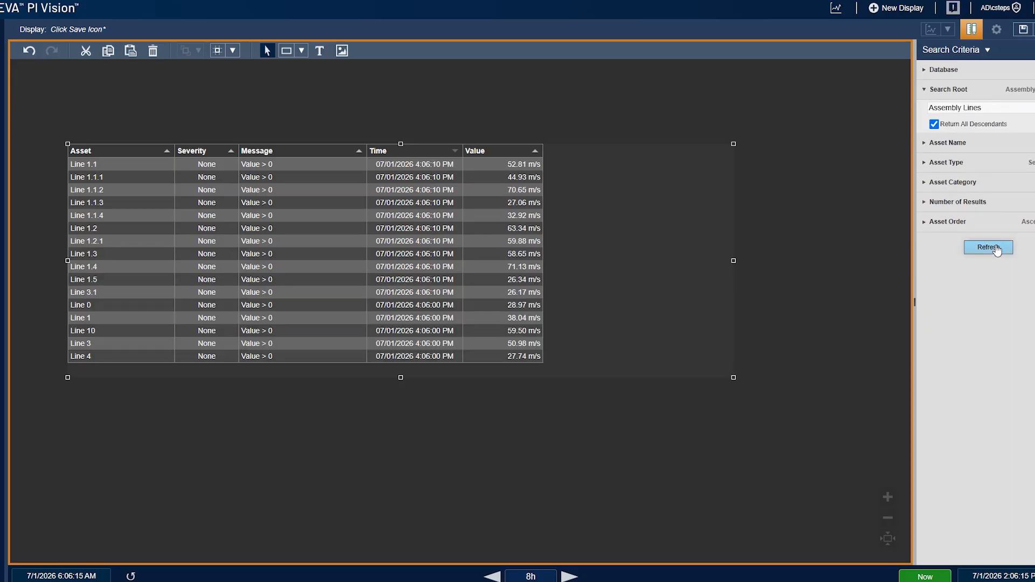
Enlarge the alarm table downward and open its Configure Alarm Table settings
drag(731, 379, 768, 496)
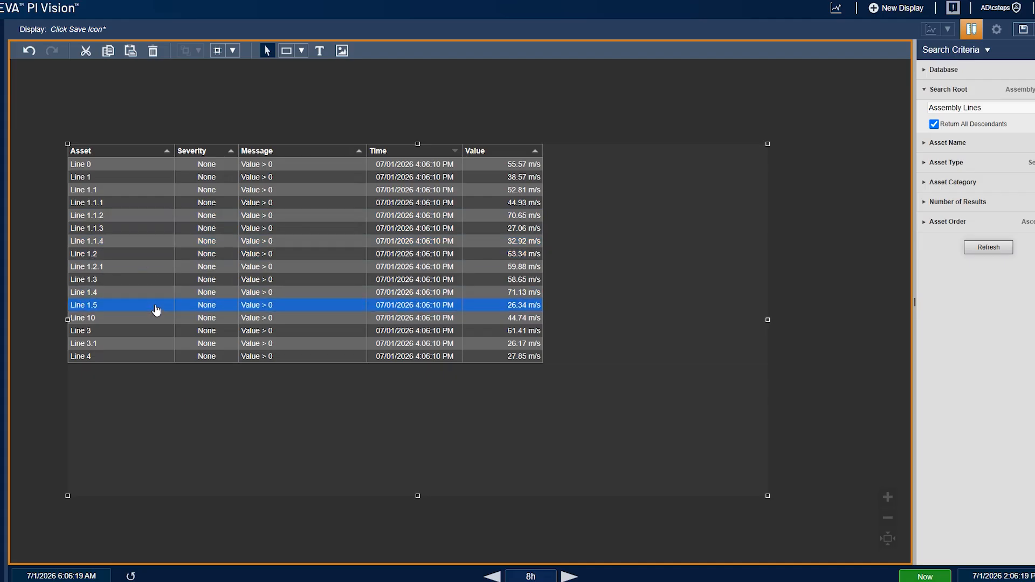
right_click(325, 390)
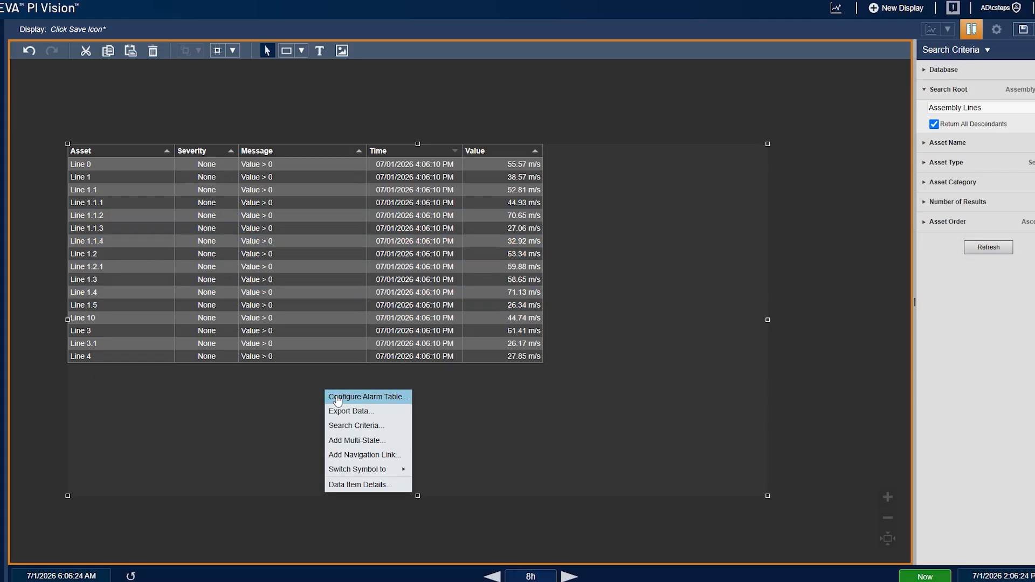
click(337, 399)
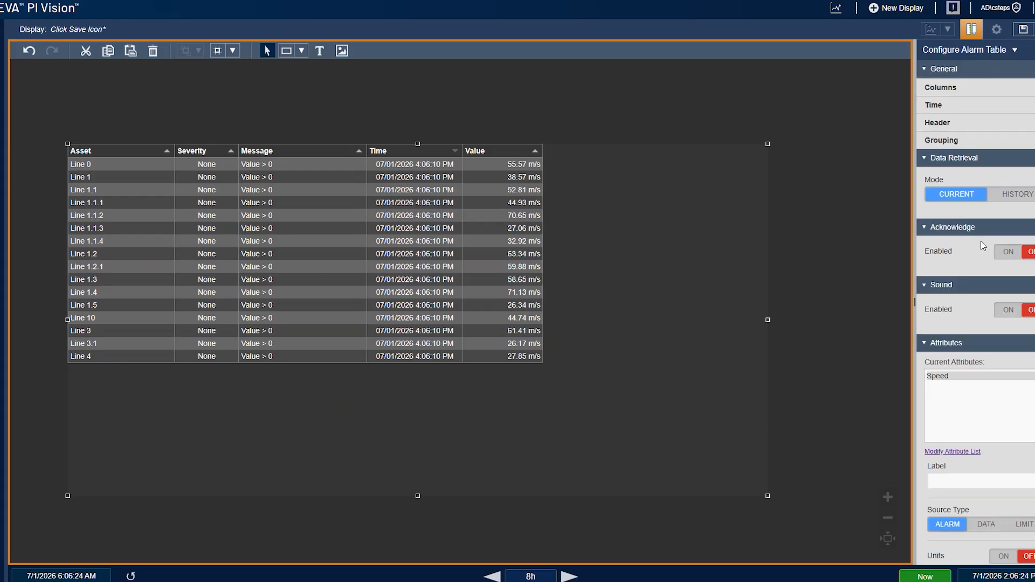
Set the alarm condition's threshold value to 60
scroll(971, 275, down, 5)
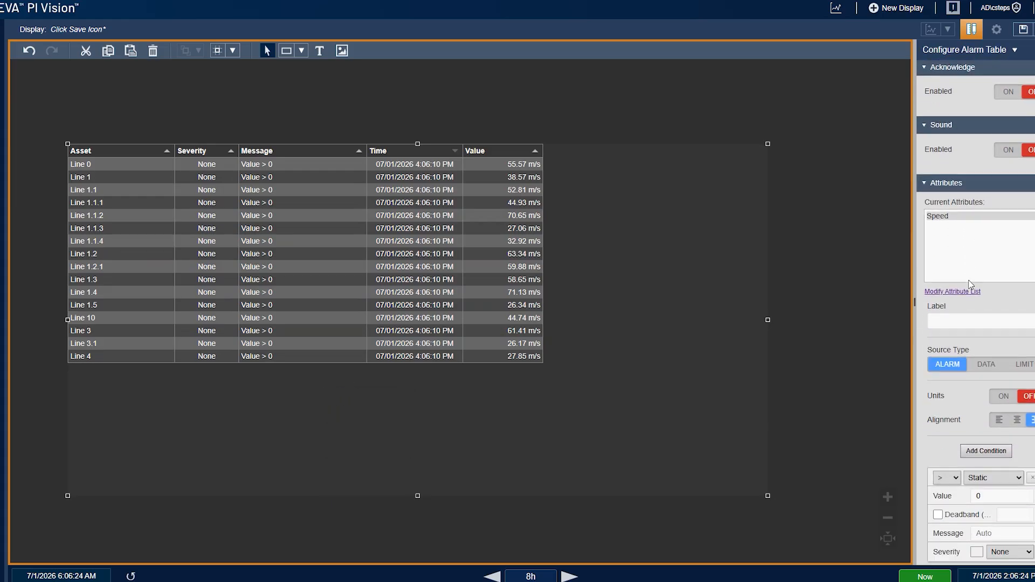
scroll(968, 281, up, 1)
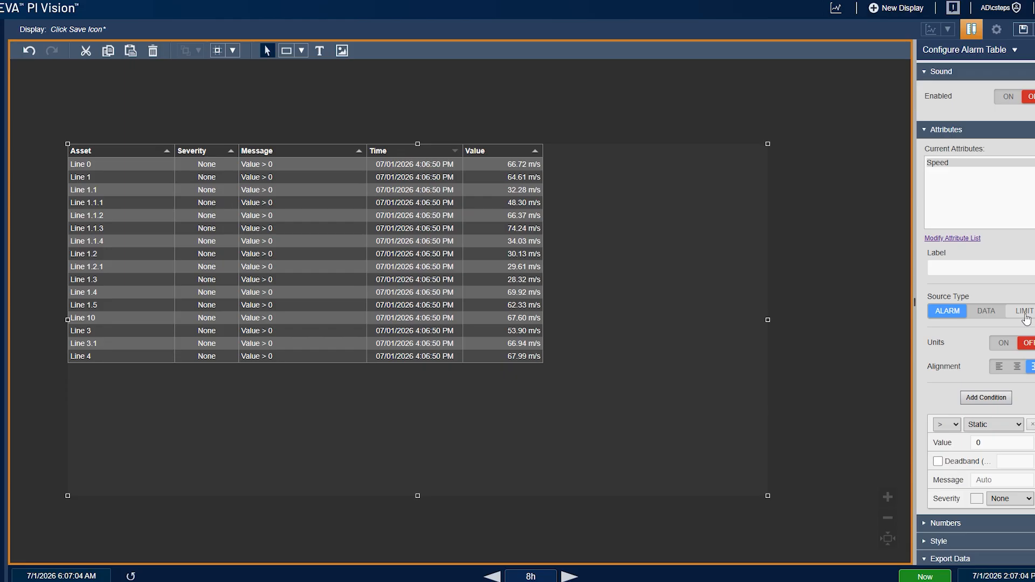
scroll(953, 319, down, 1)
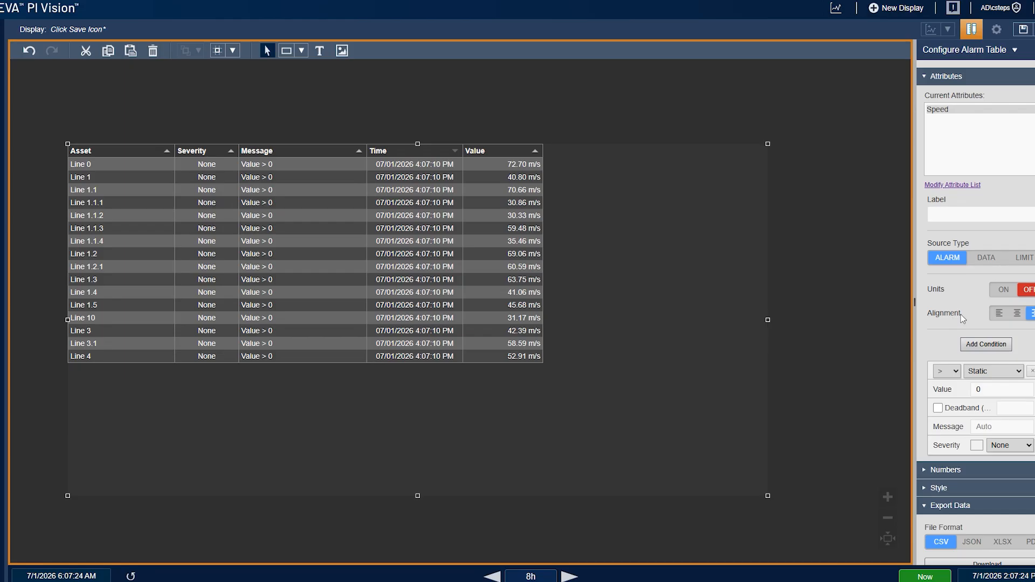
scroll(961, 315, down, 2)
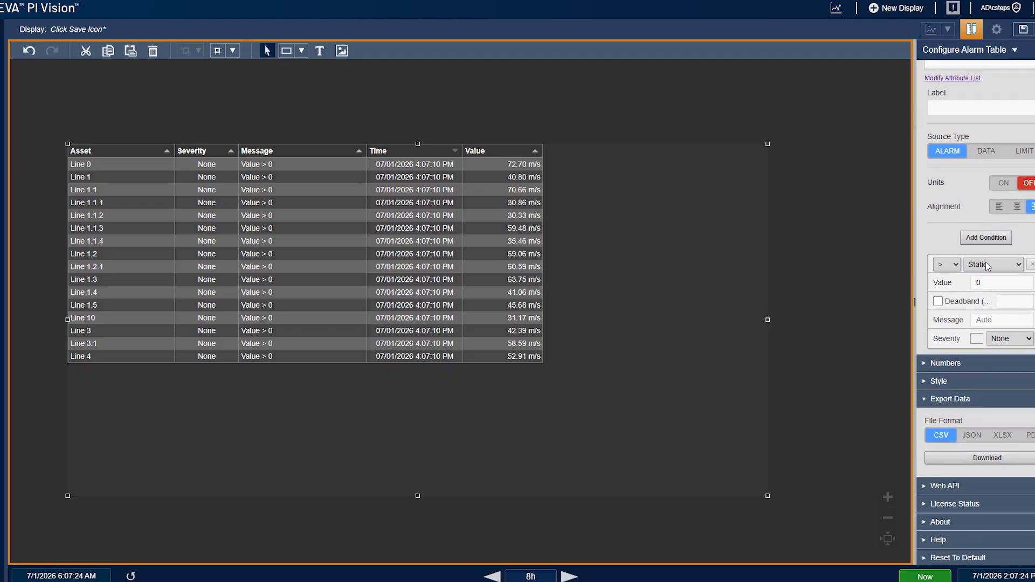
click(995, 286)
double_click(994, 284)
text(50)
key(BackSpace)
key(BackSpace)
text(80)
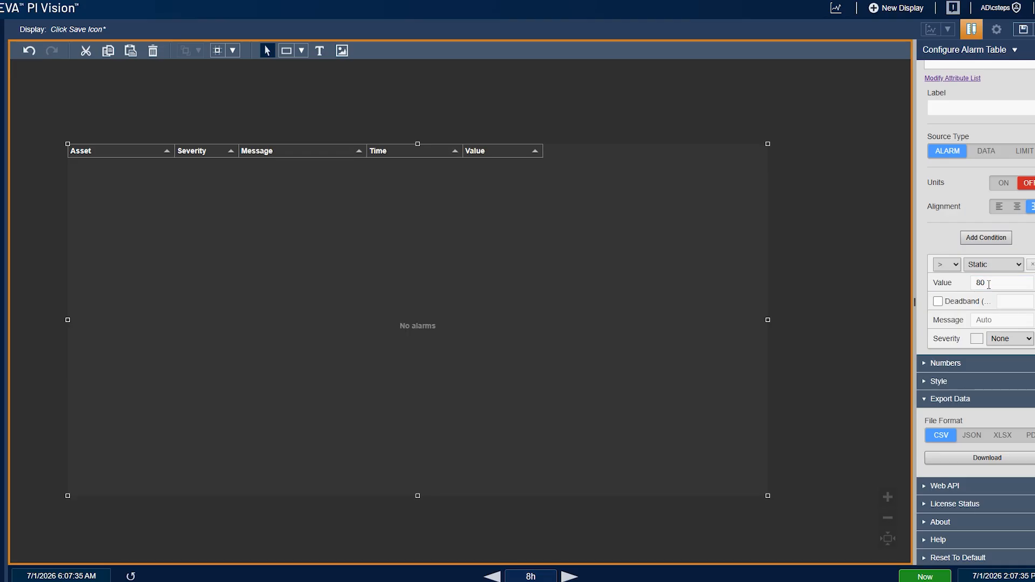
double_click(1002, 284)
text(60)
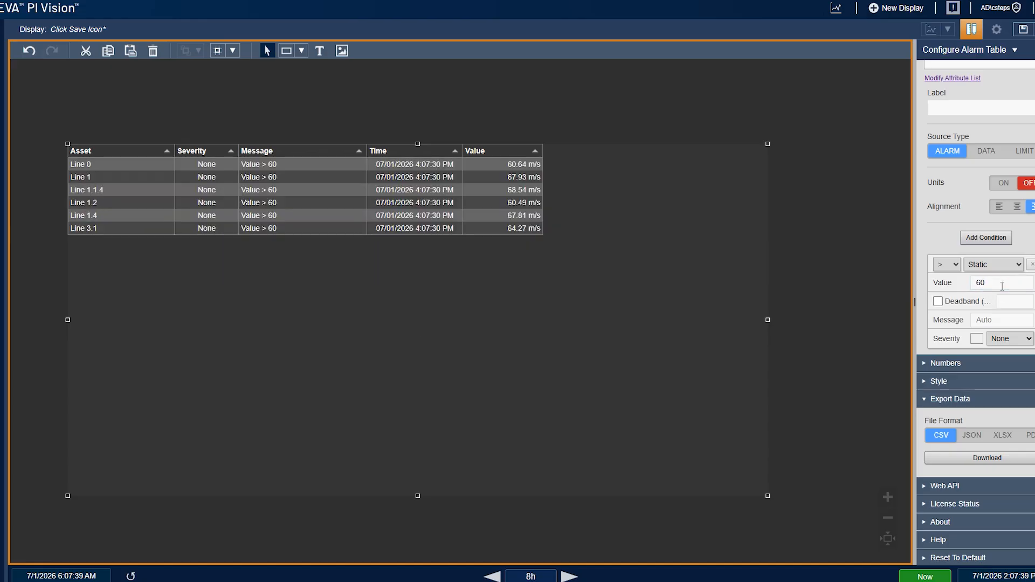
Set the condition's severity to Major
click(999, 339)
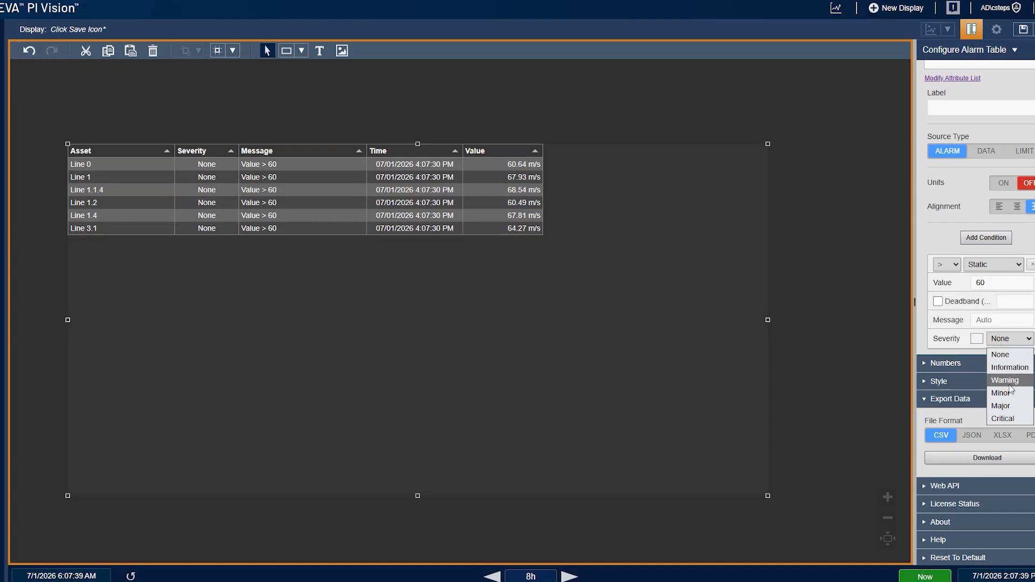
click(1001, 407)
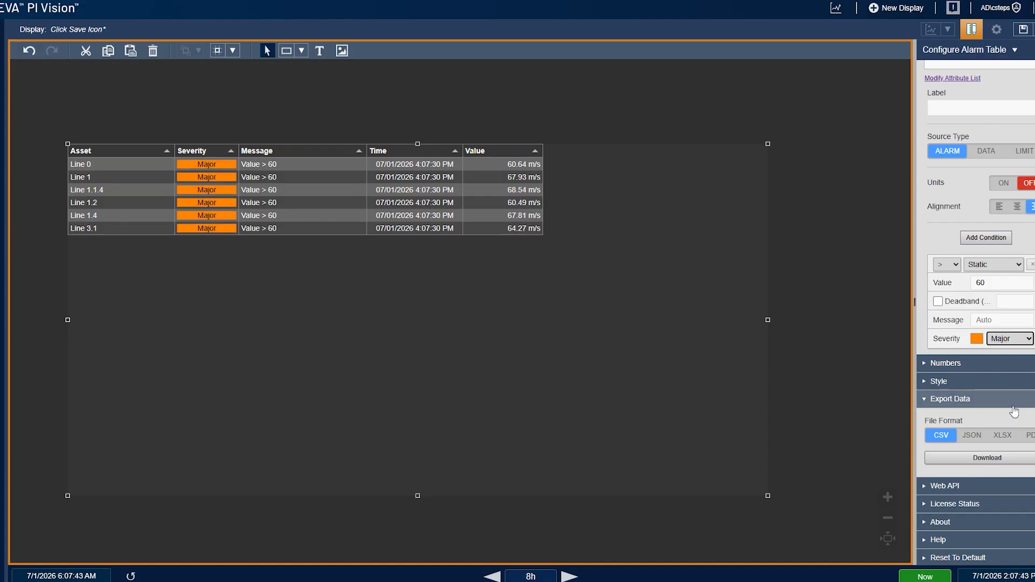
click(1007, 284)
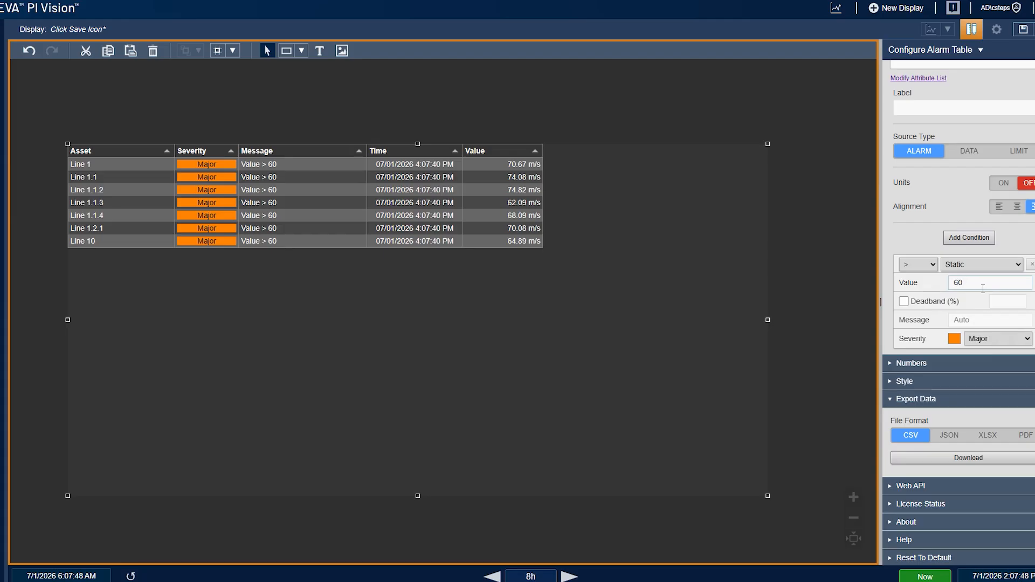
Set the condition's message to "Hight discharge pressure"
double_click(981, 285)
click(1003, 319)
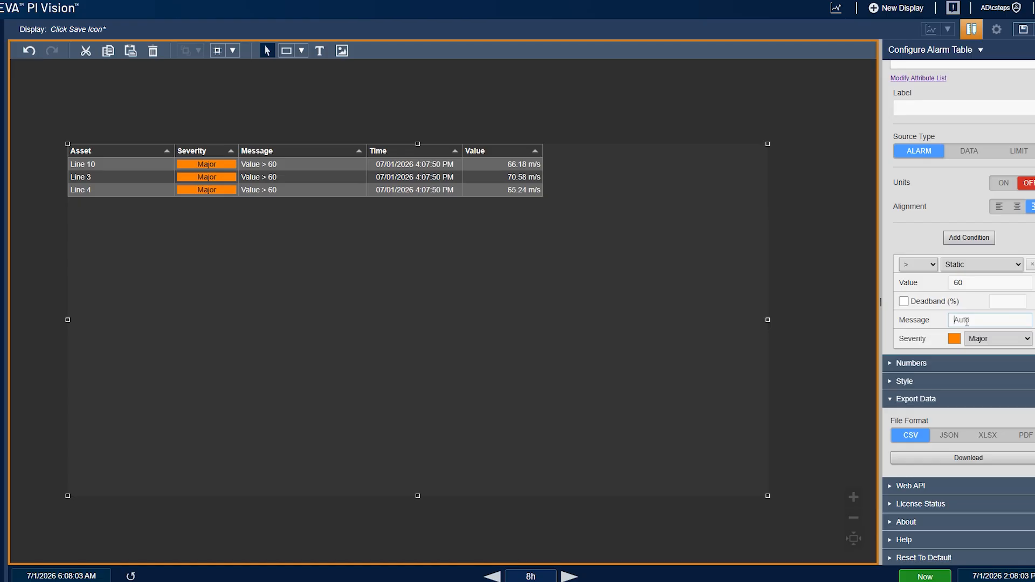
text(Hight discharge pressure)
key(Tab)
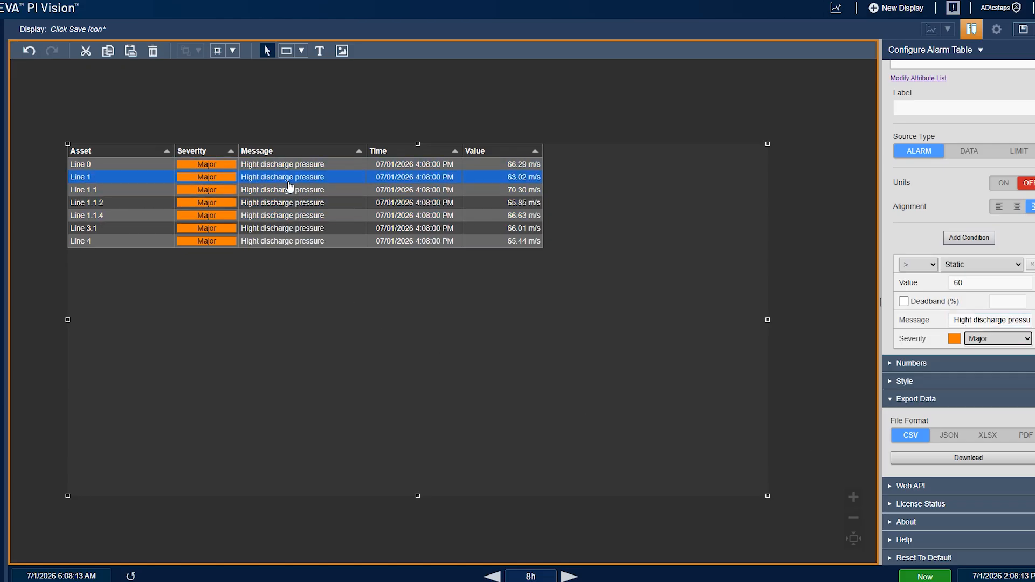
Change the condition's severity to Minor
click(998, 338)
click(989, 407)
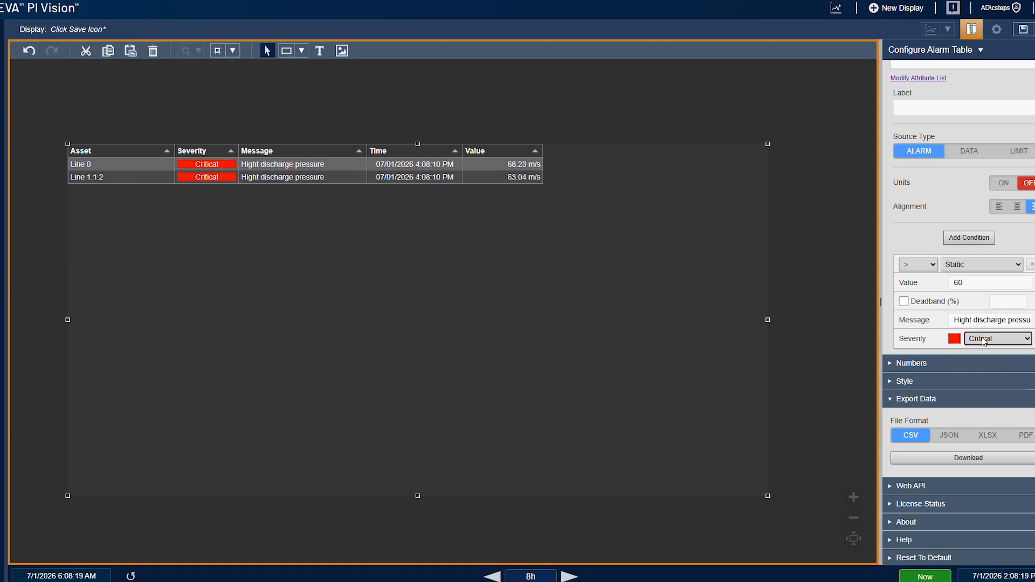
click(985, 340)
click(989, 400)
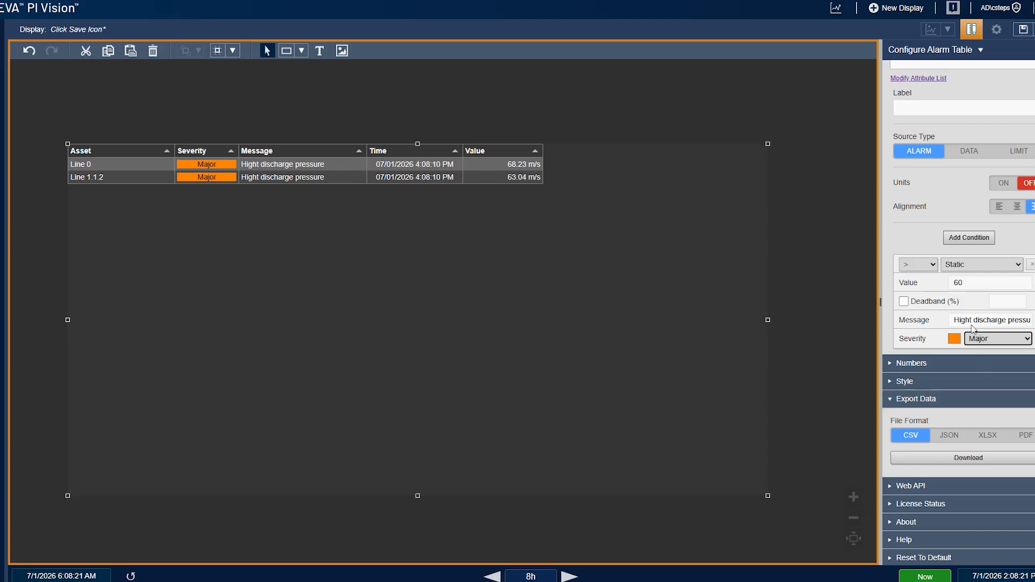
click(988, 338)
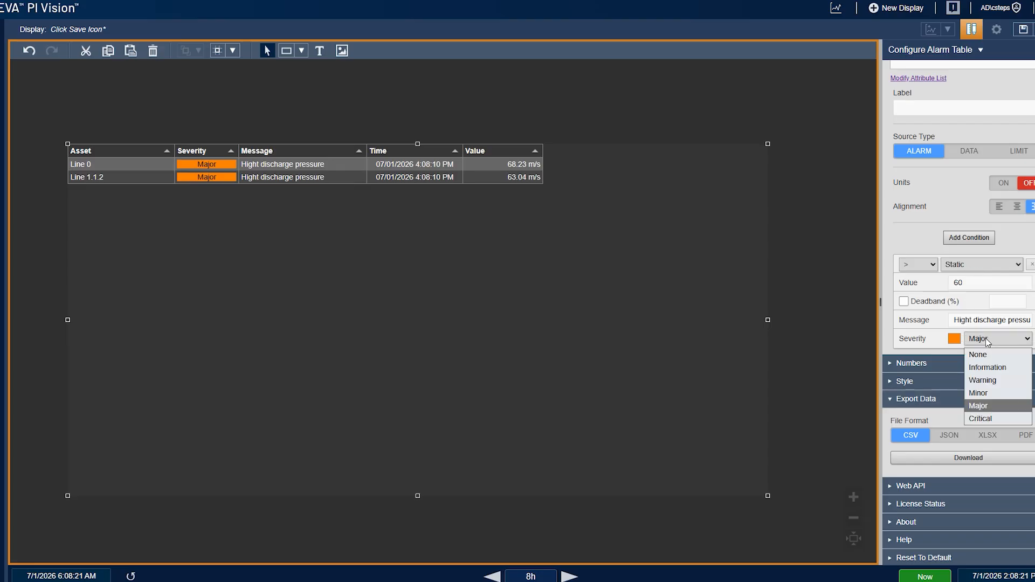
click(991, 396)
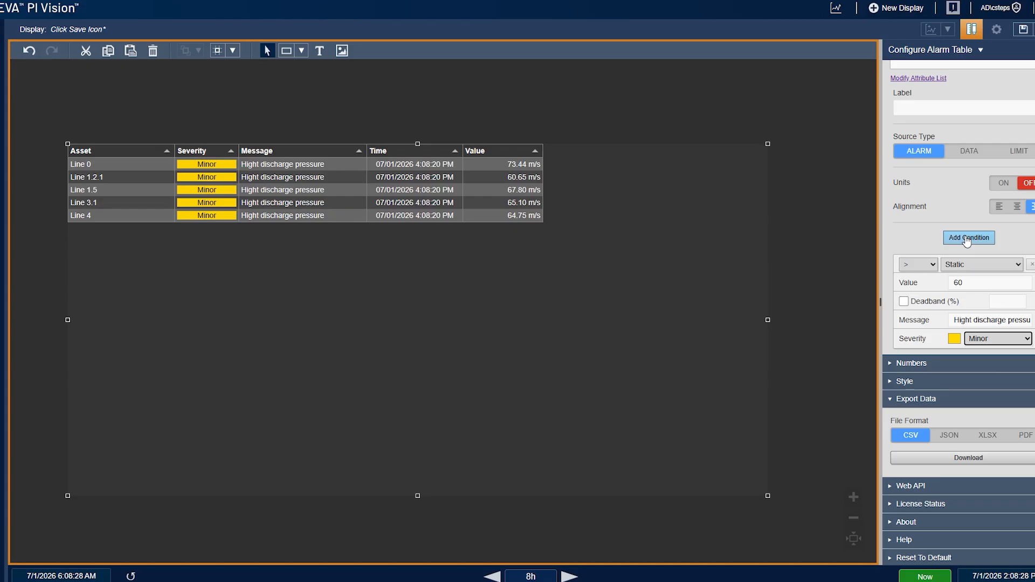
Enable the condition's deadband and set it to 10 %
click(942, 301)
click(1000, 303)
text(10)
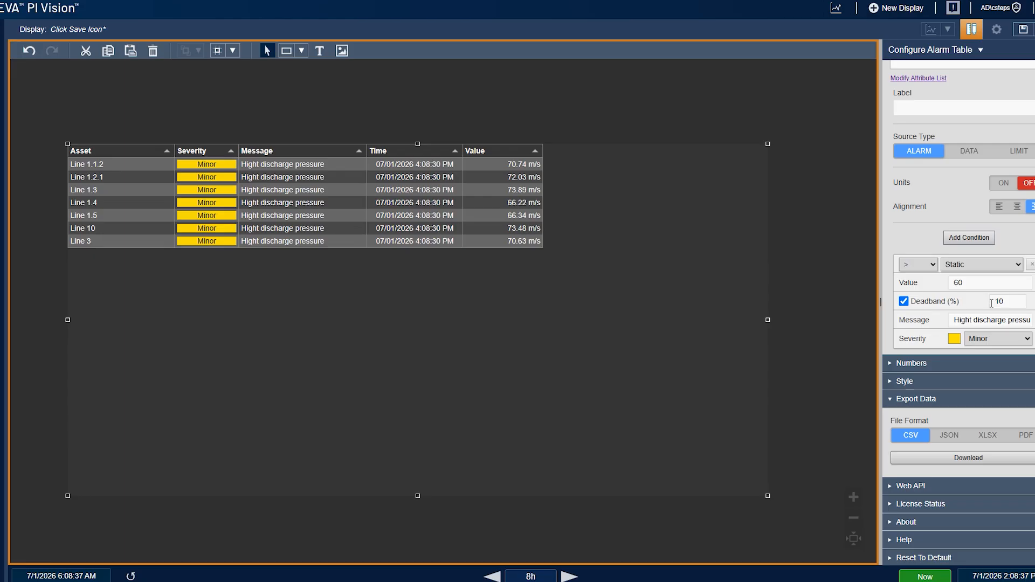
Add a second alarm condition with a threshold value of 40
click(975, 238)
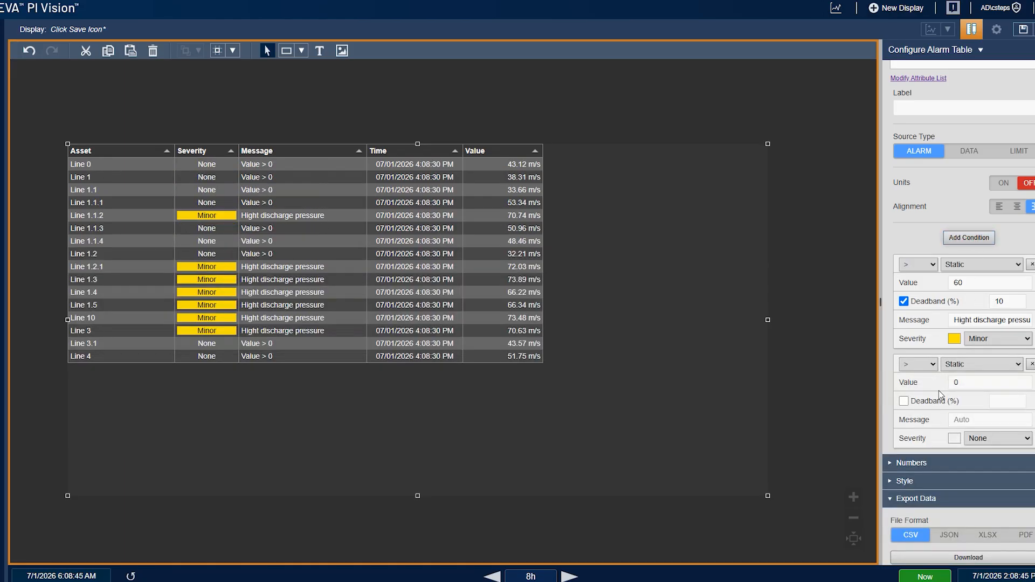
click(960, 380)
double_click(960, 381)
text(40)
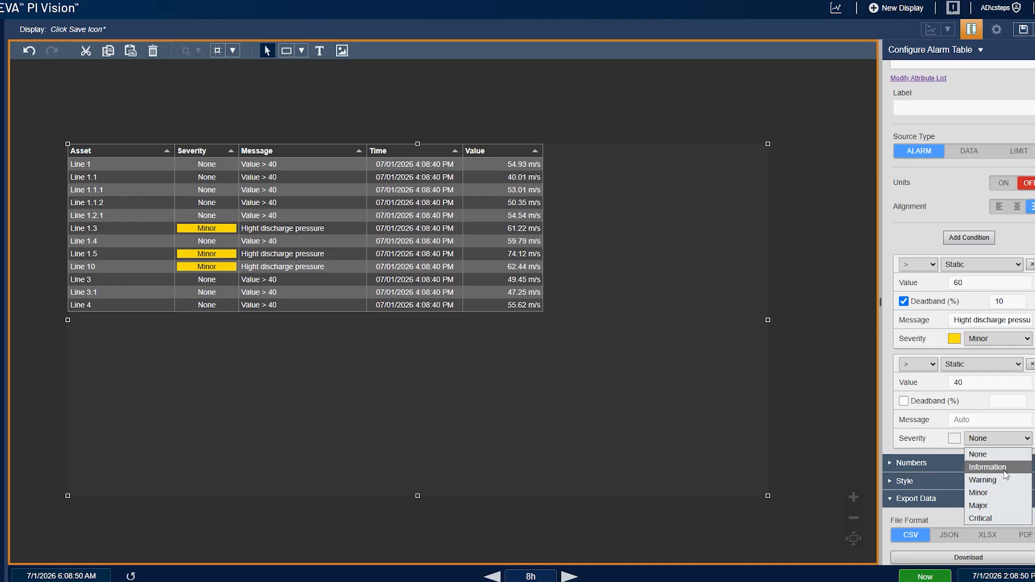
Set the second condition's severity to Information
click(999, 520)
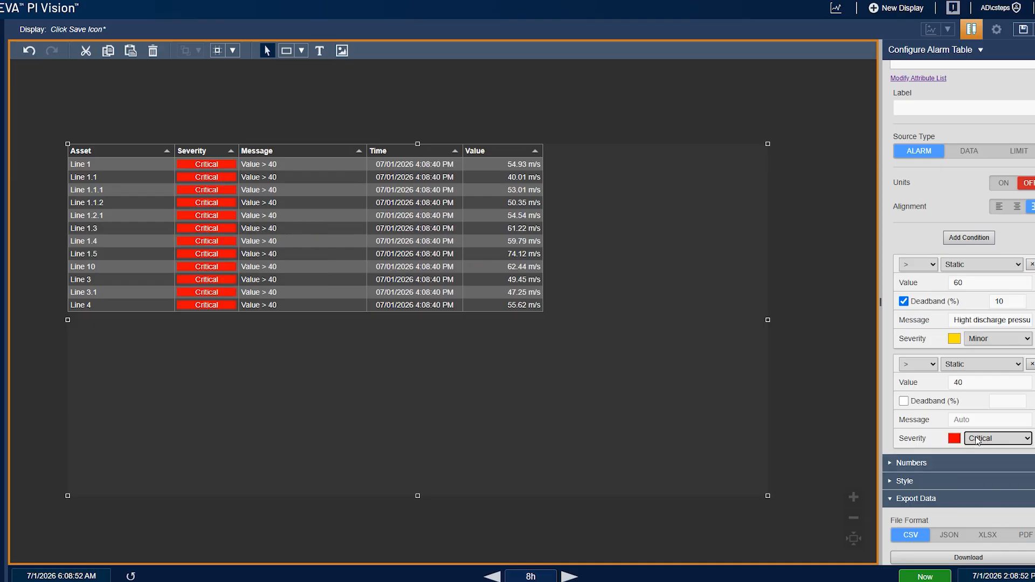
click(981, 439)
click(996, 470)
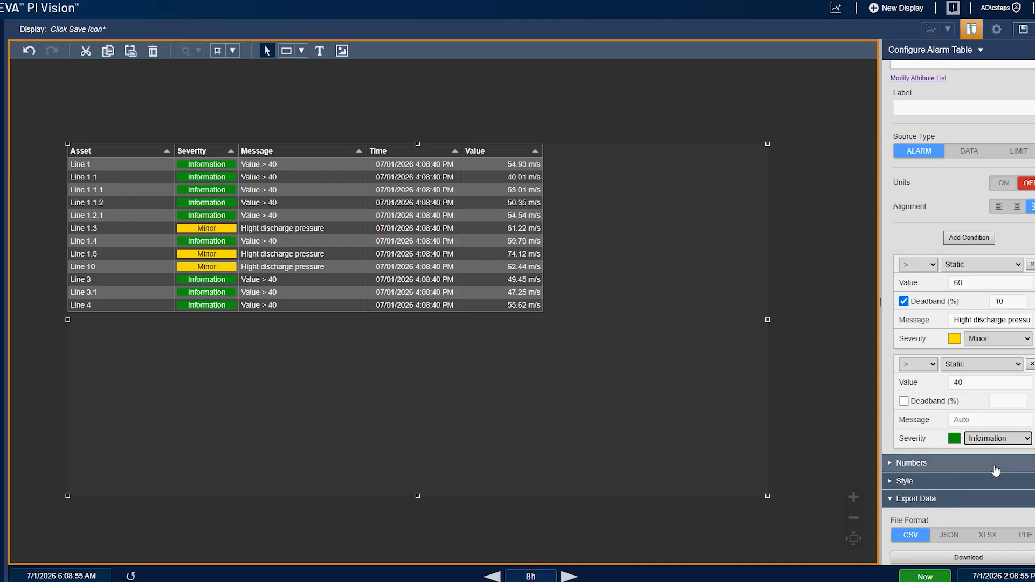
Add the Single attribute to the table's current attributes and set its source type to Data
scroll(939, 388, up, 1)
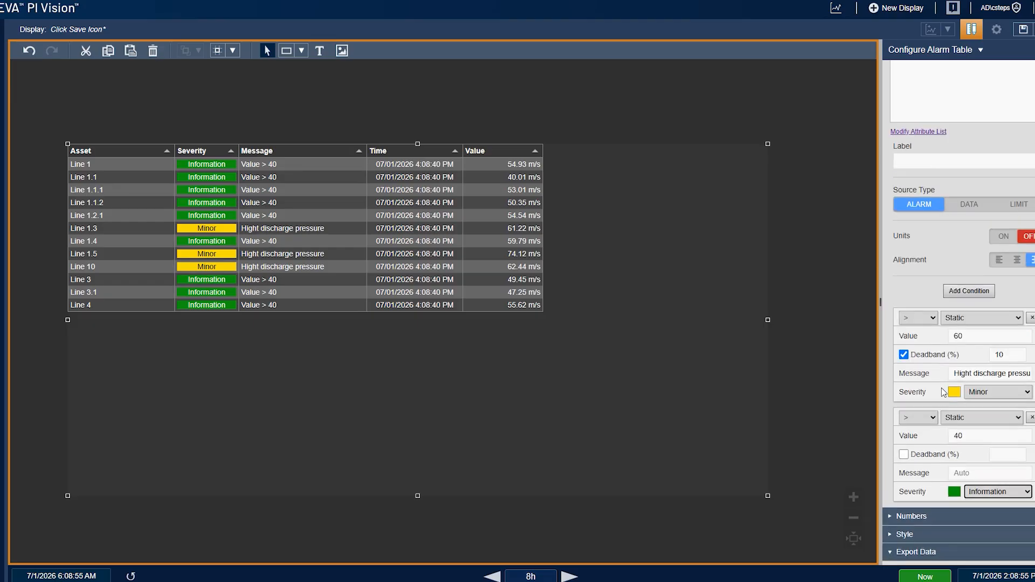
scroll(933, 373, up, 5)
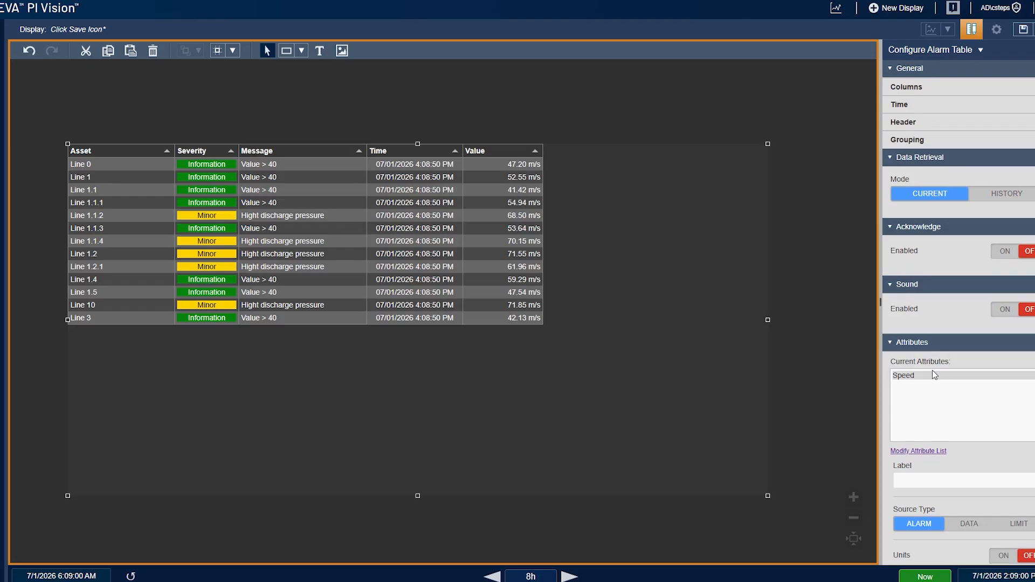
scroll(933, 372, down, 2)
click(928, 346)
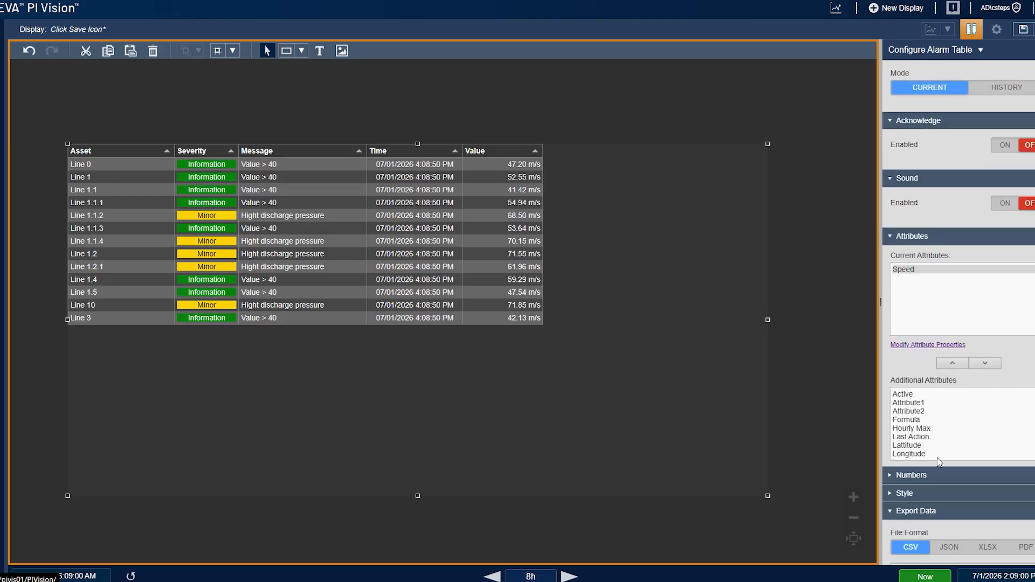
scroll(935, 432, down, 5)
click(930, 430)
click(953, 363)
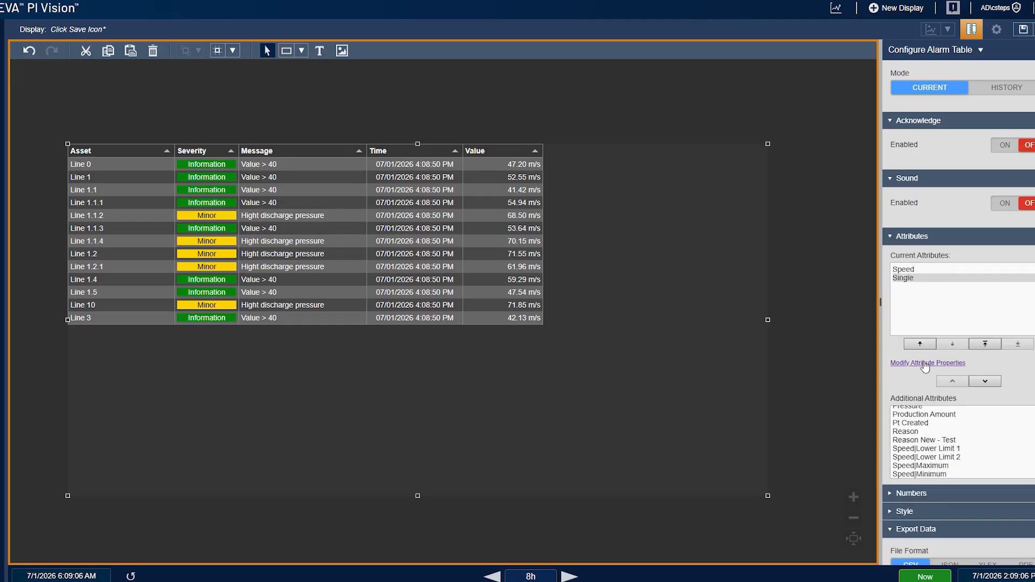
click(925, 363)
click(969, 436)
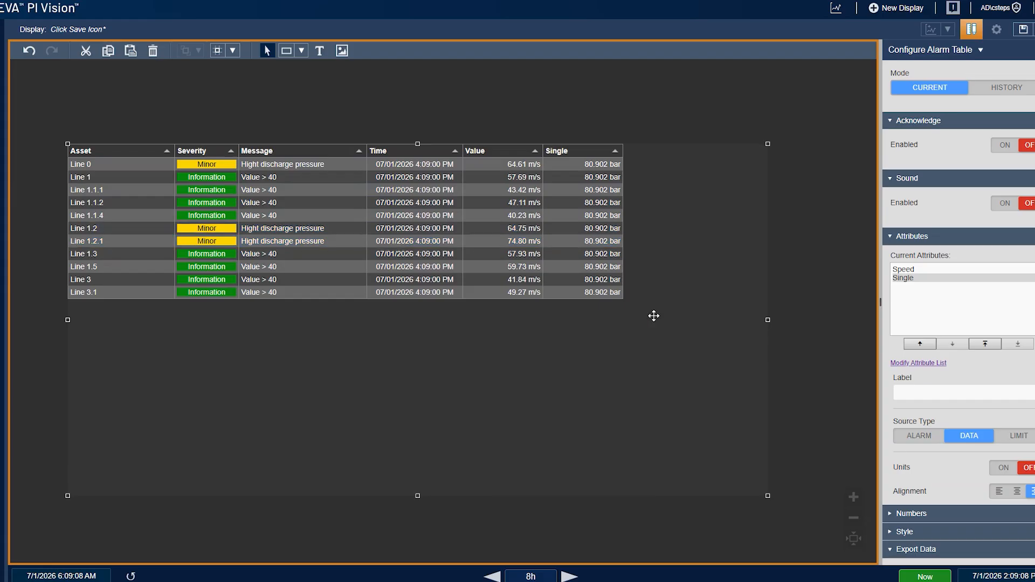
Shrink the alarm table's frame to fit the table more closely
scroll(933, 162, up, 2)
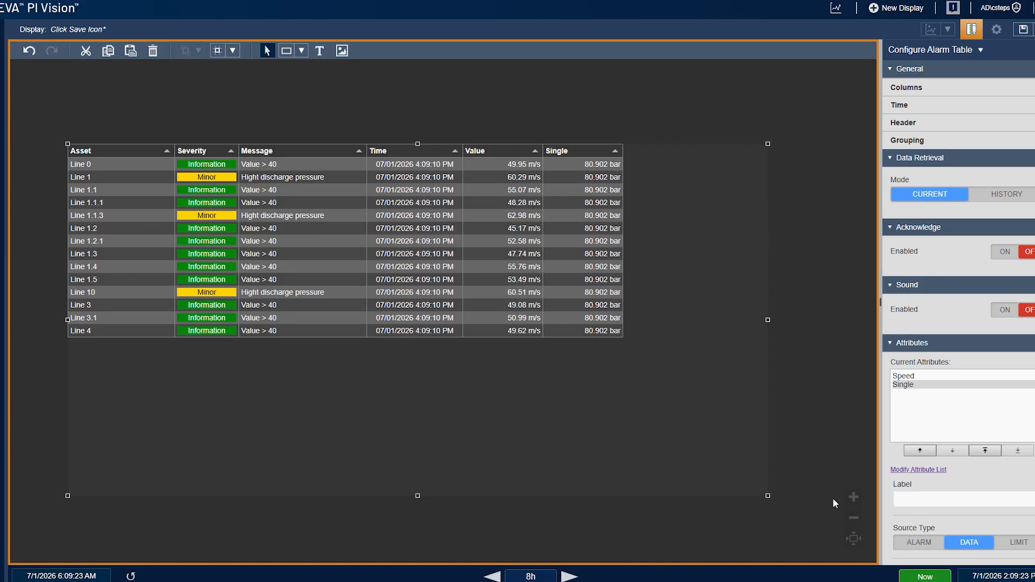
drag(768, 497, 700, 431)
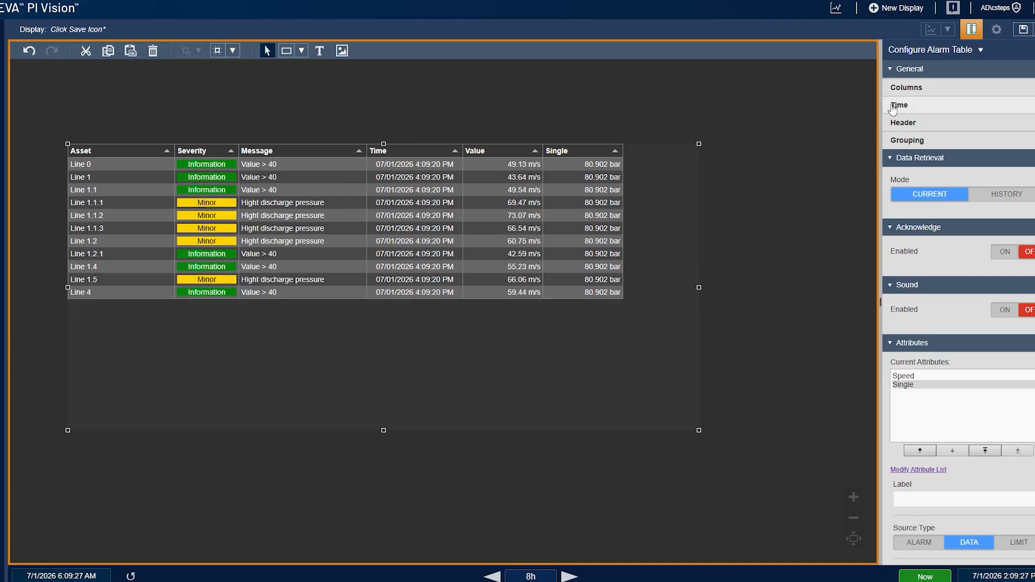
Rename the Asset column of the alarm table to Line
click(926, 90)
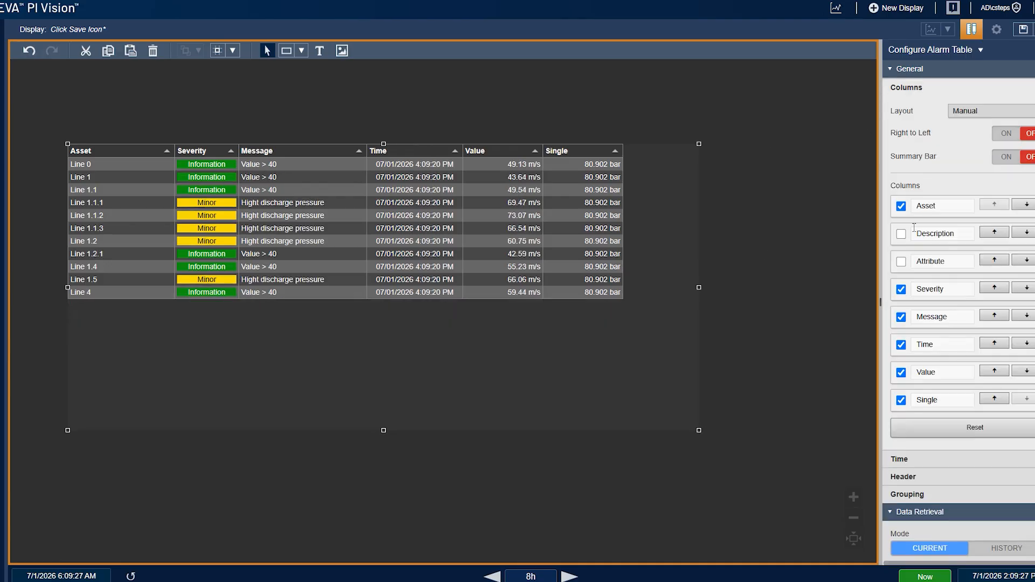
double_click(949, 206)
text(Line)
click(904, 346)
click(902, 346)
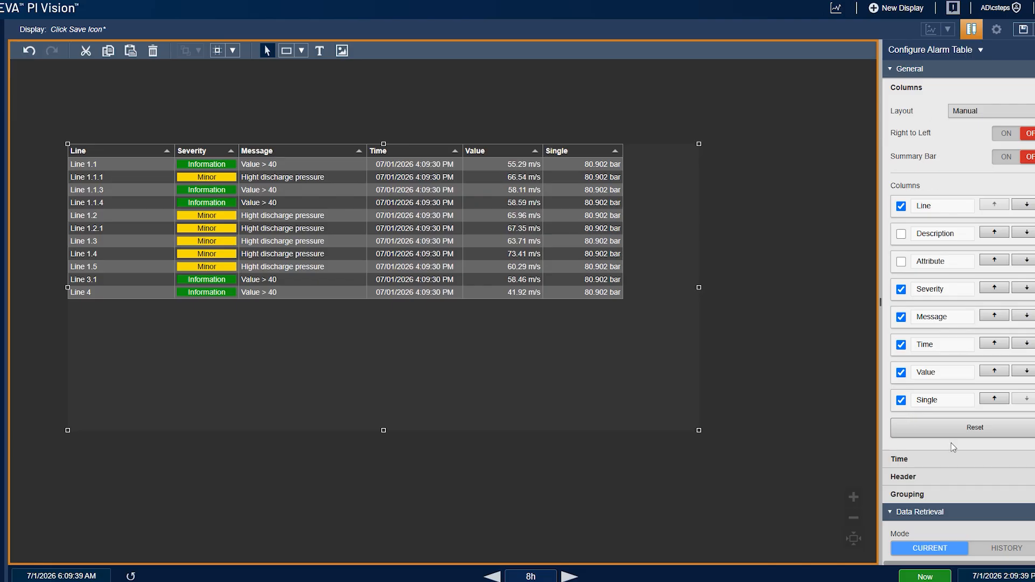
Try grouping the table rows by Asset, then remove the Asset grouping again
click(950, 87)
click(927, 142)
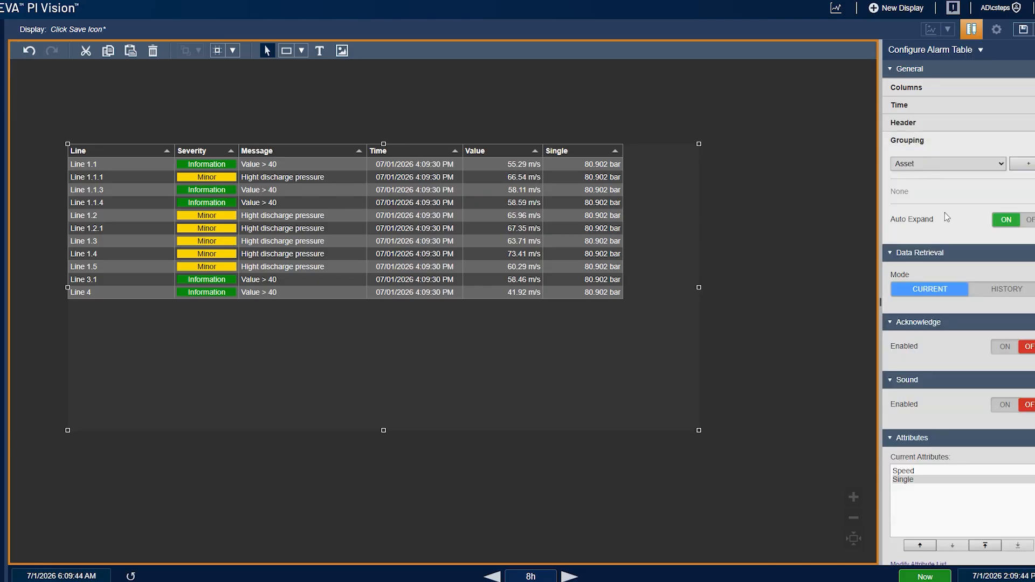
click(926, 165)
click(1028, 167)
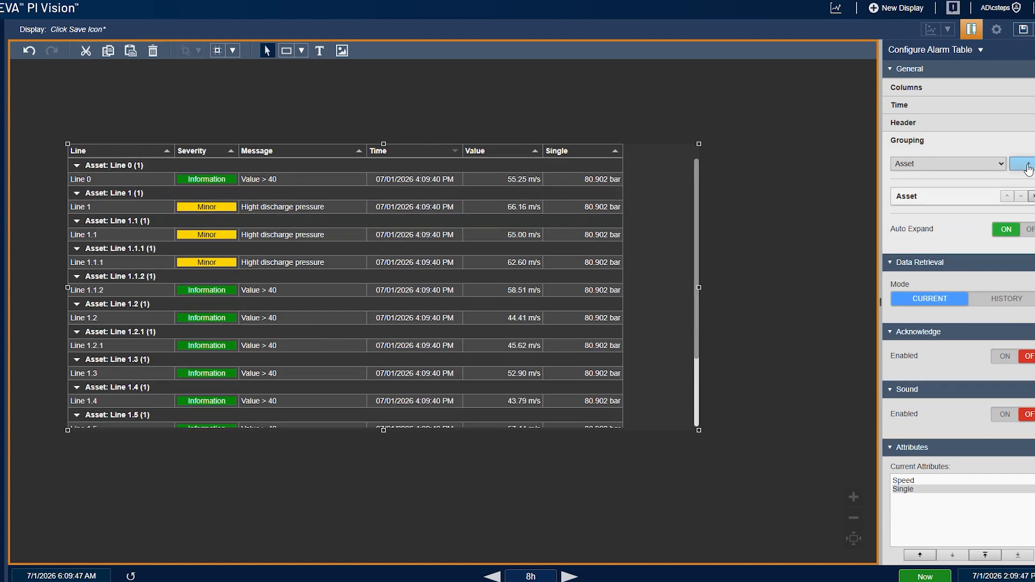
click(1031, 196)
click(943, 166)
click(944, 165)
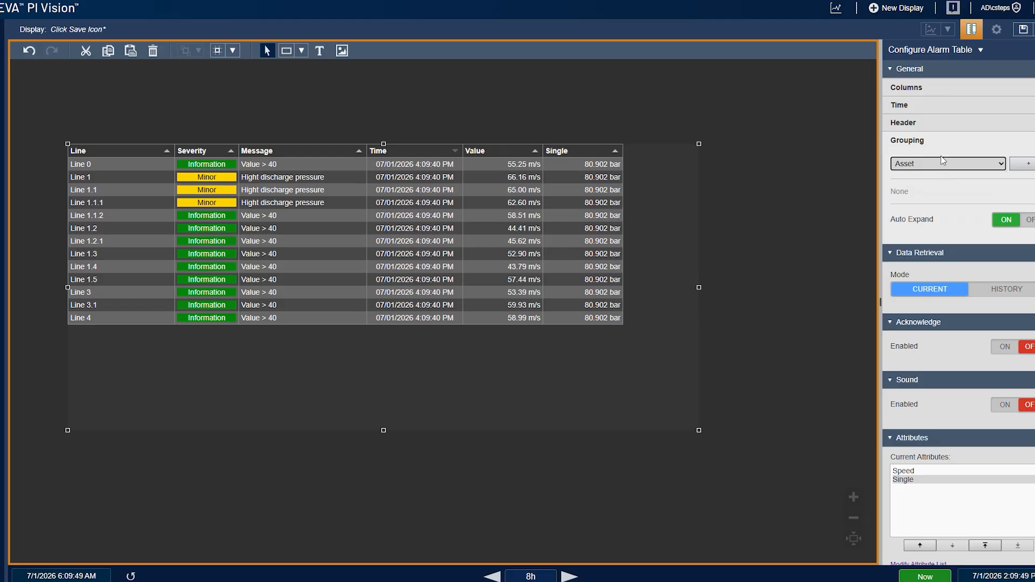
Turn on the summary bar above the alarm table
click(932, 142)
click(927, 127)
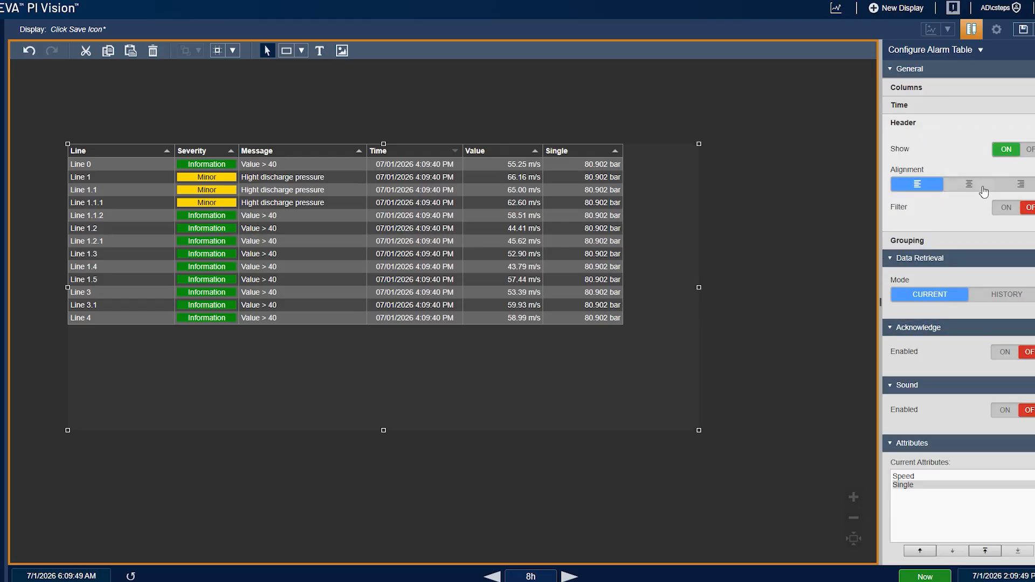
click(954, 110)
click(941, 88)
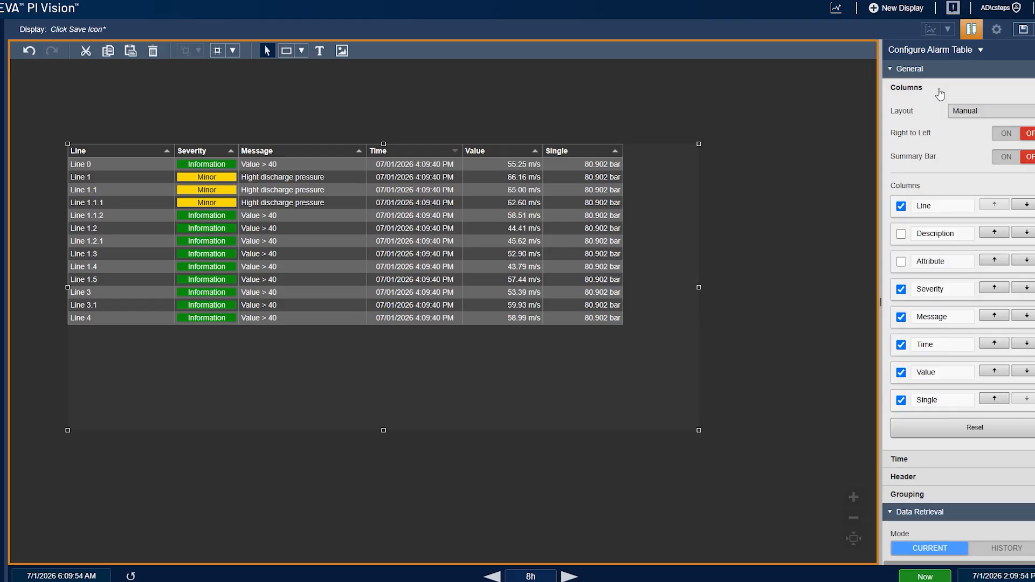
click(1005, 157)
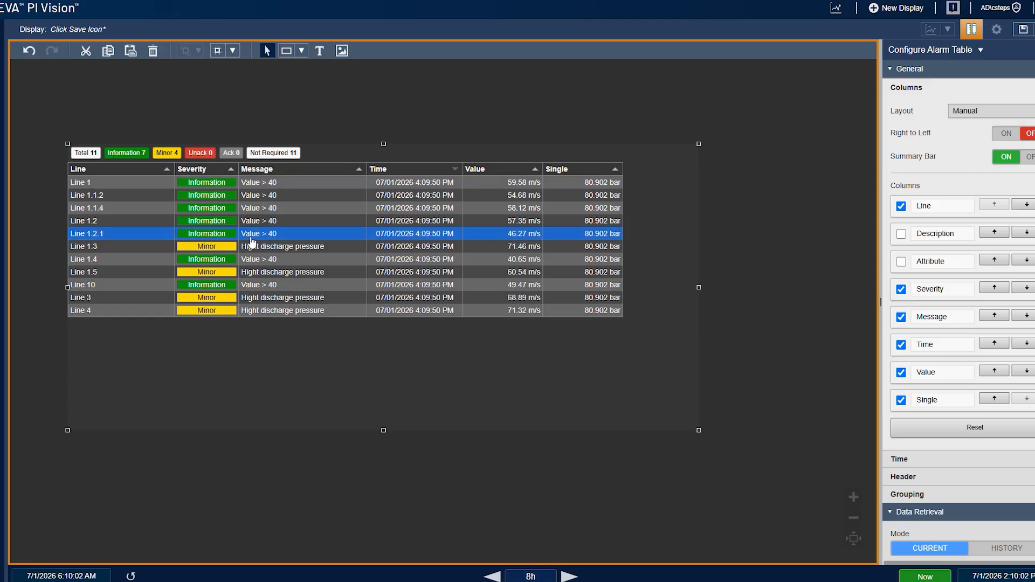
Enable alarm acknowledgement and require it from Minor severity upward
click(917, 89)
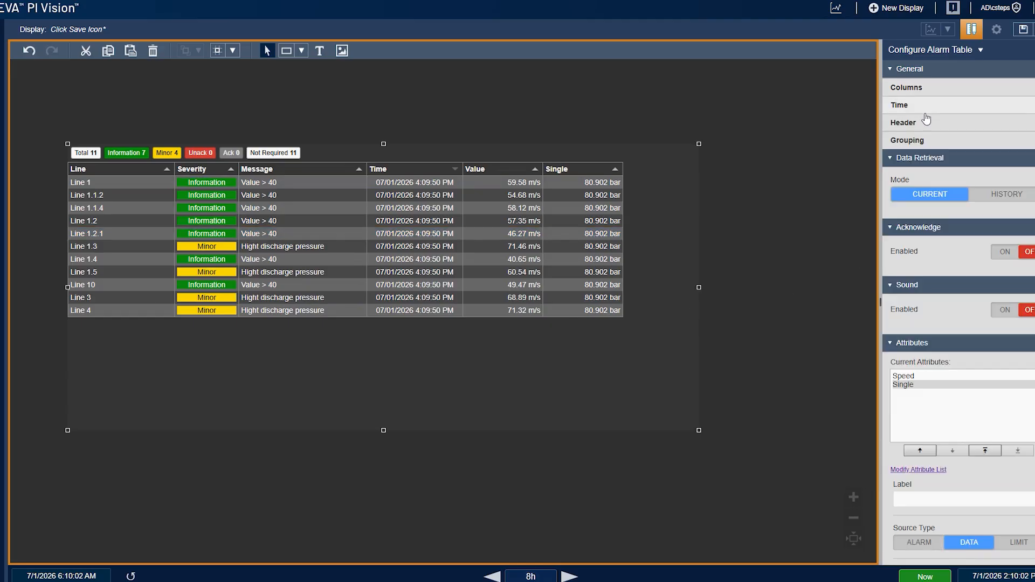
click(1007, 252)
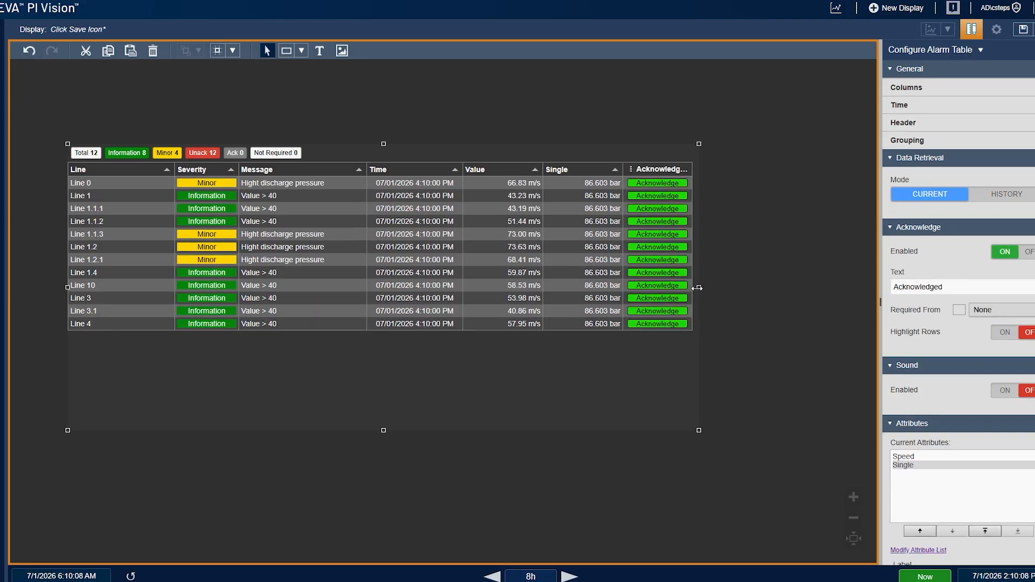
click(982, 310)
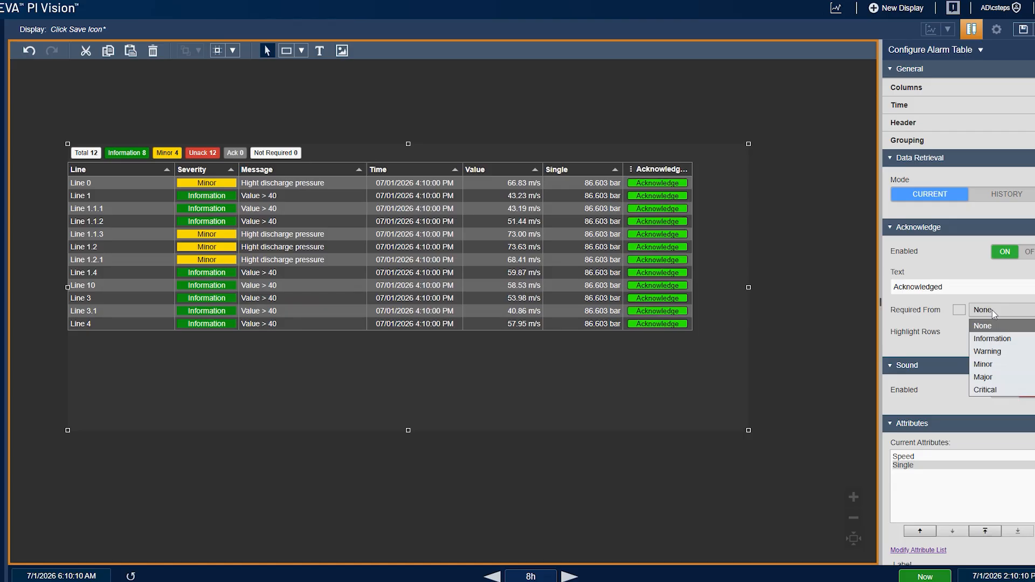
click(1004, 365)
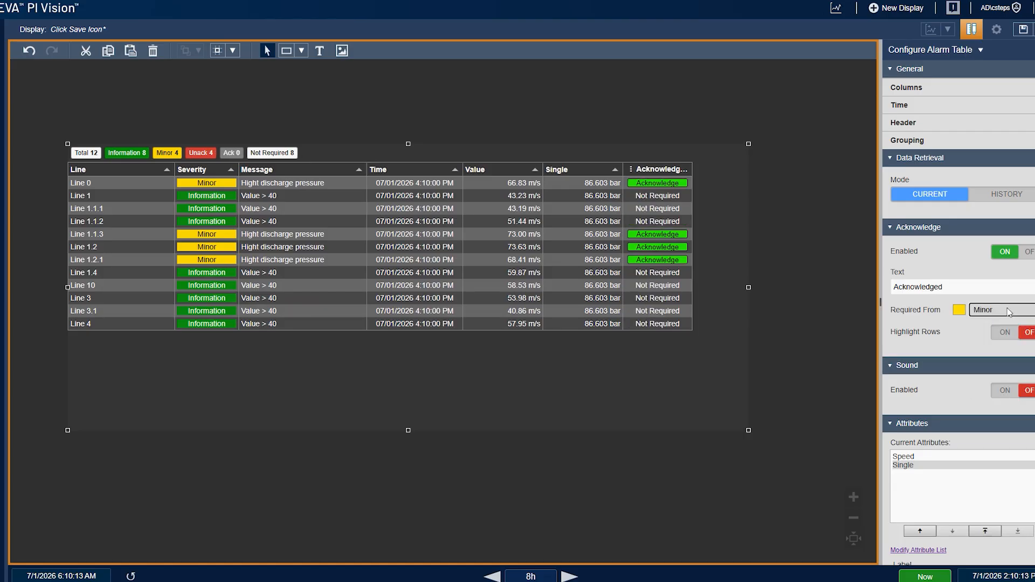
Acknowledge the first two Minor alarms in the table and open the acknowledgement column menu
scroll(980, 338, down, 5)
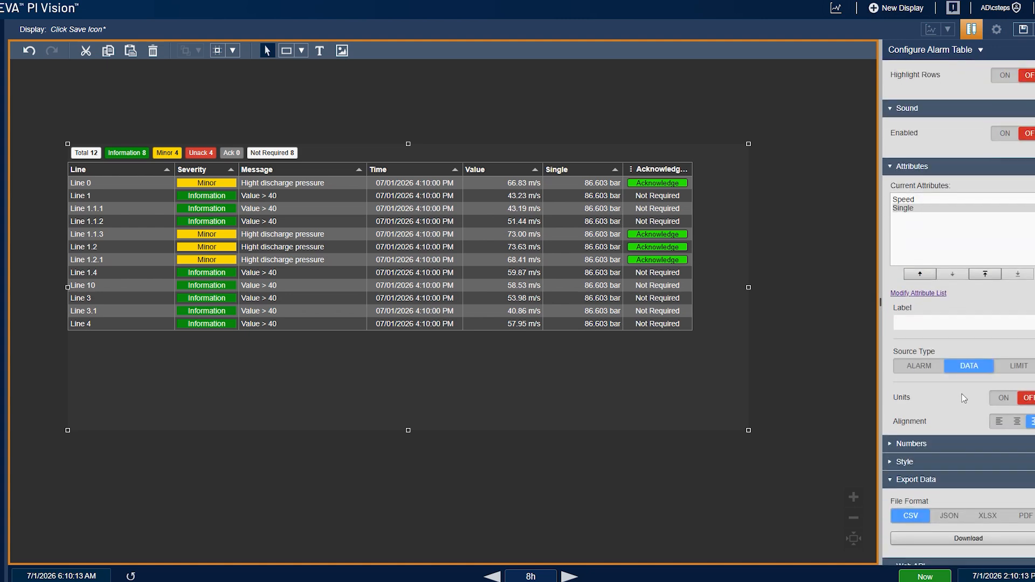
scroll(965, 398, up, 5)
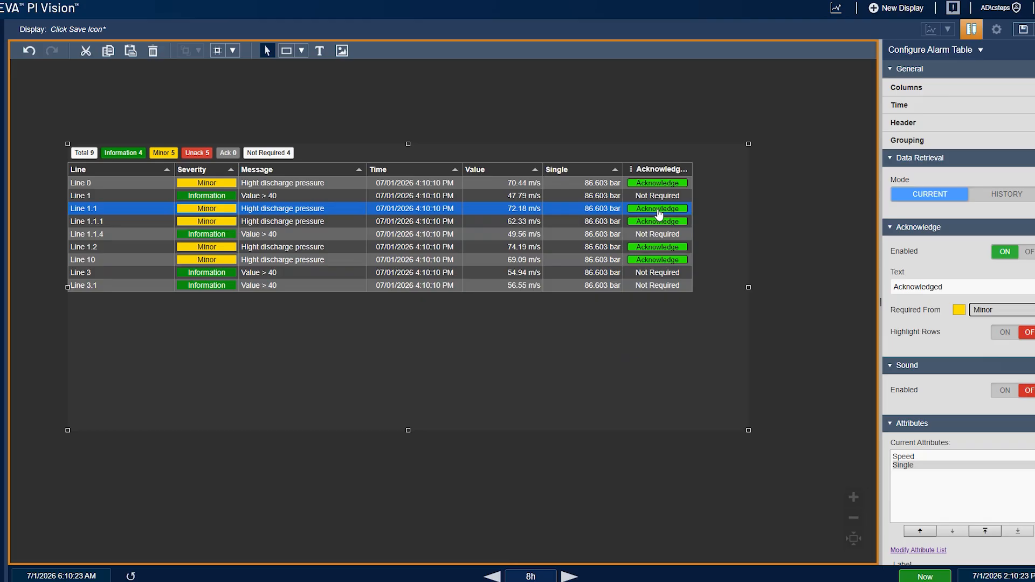
click(658, 185)
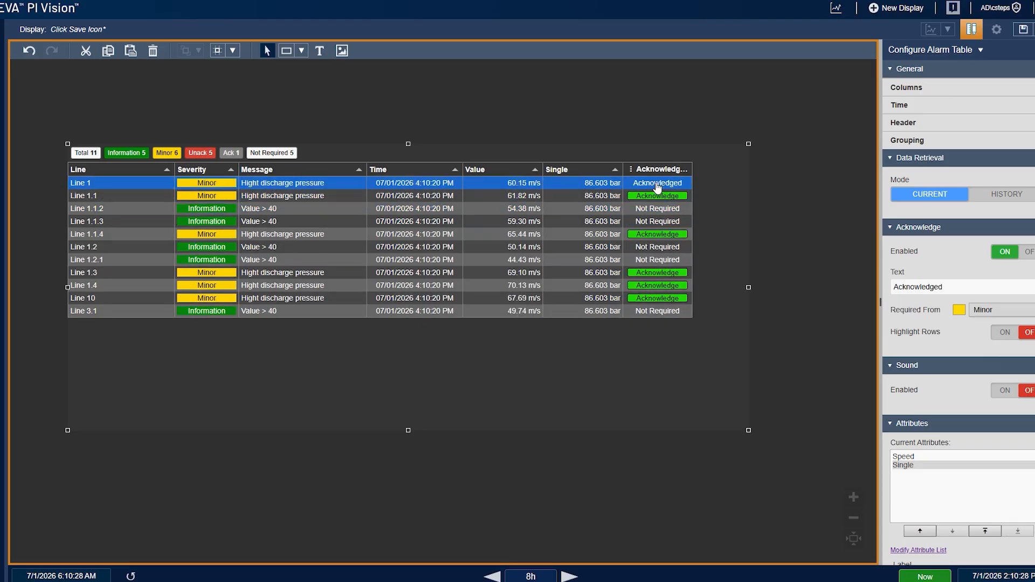
click(657, 196)
click(631, 169)
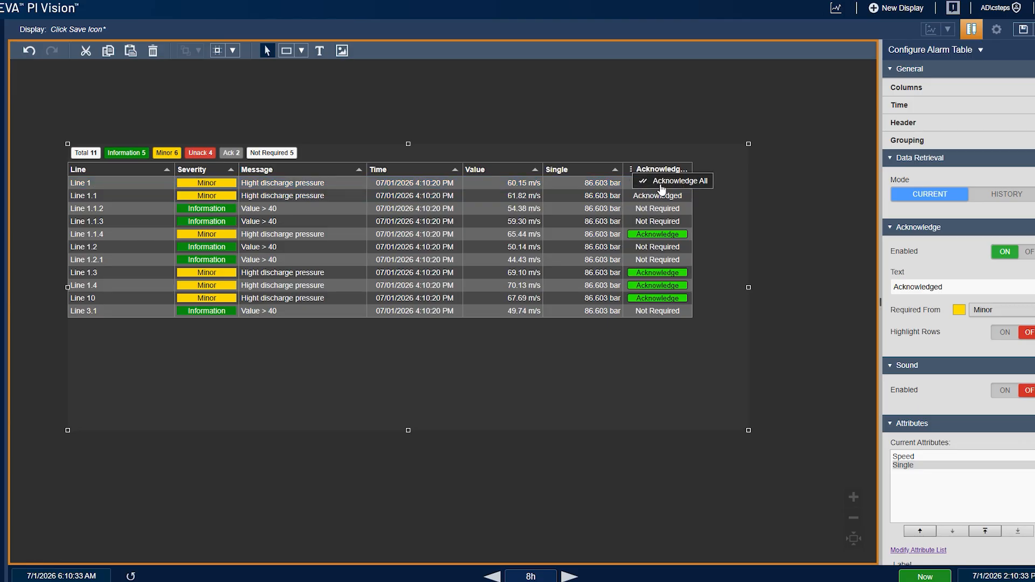
Turn on row highlighting for acknowledgement and enable the alarm sound
click(1008, 333)
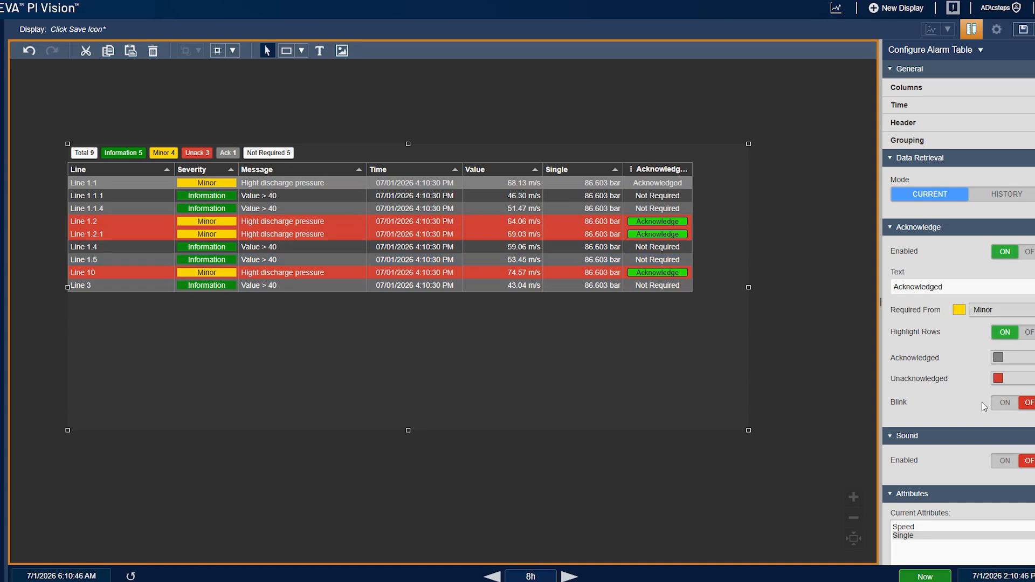
scroll(923, 328, down, 3)
click(1007, 302)
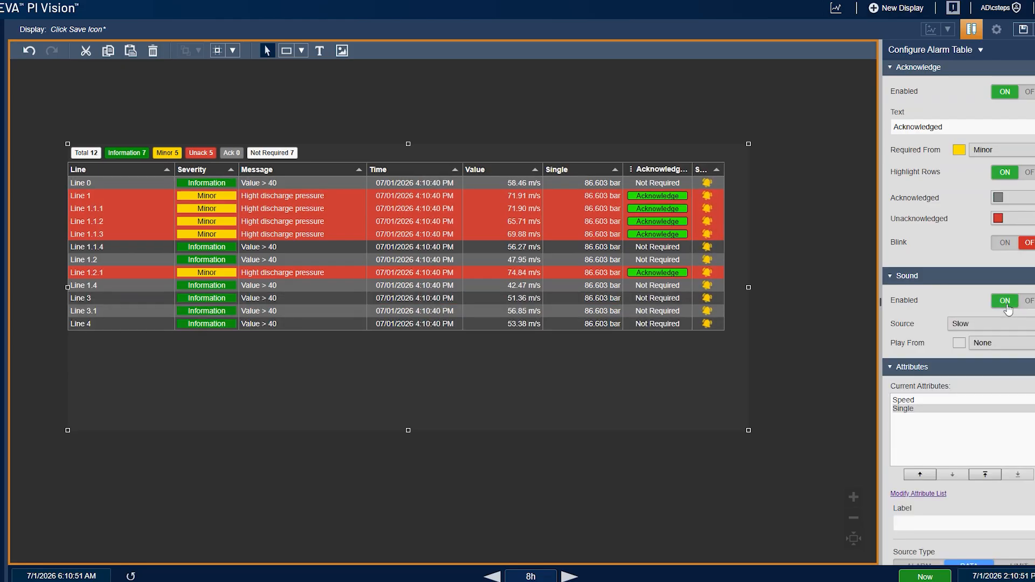
Set the sound source to Fast and play it from Minor severity
scroll(940, 301, down, 1)
click(992, 291)
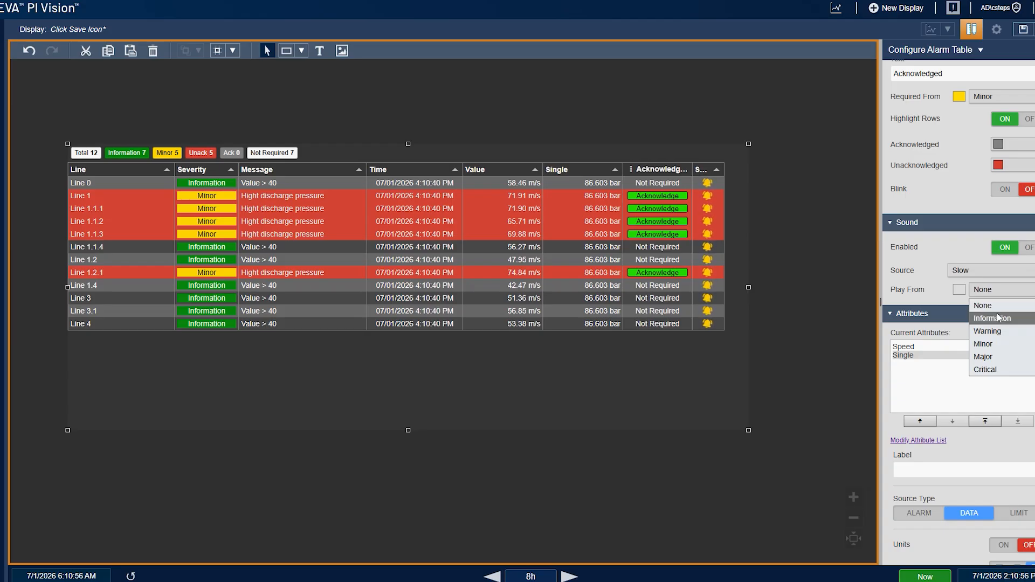
click(994, 280)
click(994, 279)
click(996, 298)
click(997, 290)
click(997, 343)
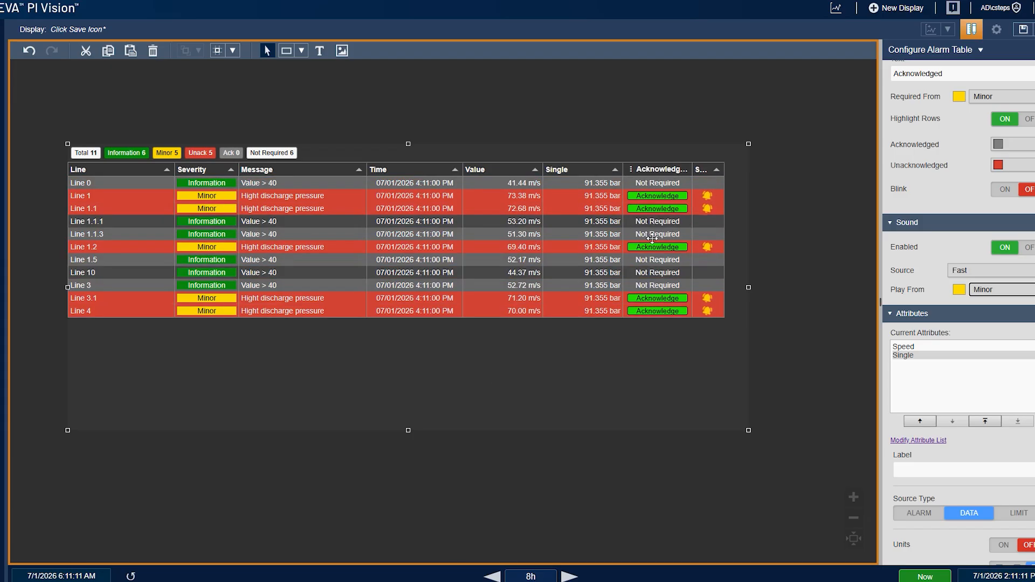
Acknowledge every unacknowledged Minor alarm listed in the table
click(655, 201)
click(654, 209)
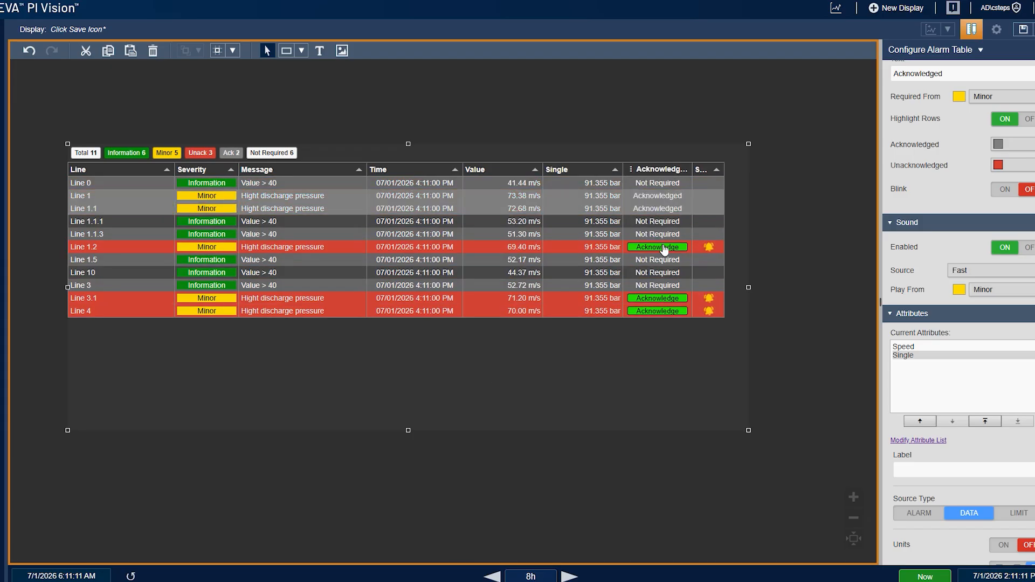
click(657, 247)
click(657, 298)
click(658, 313)
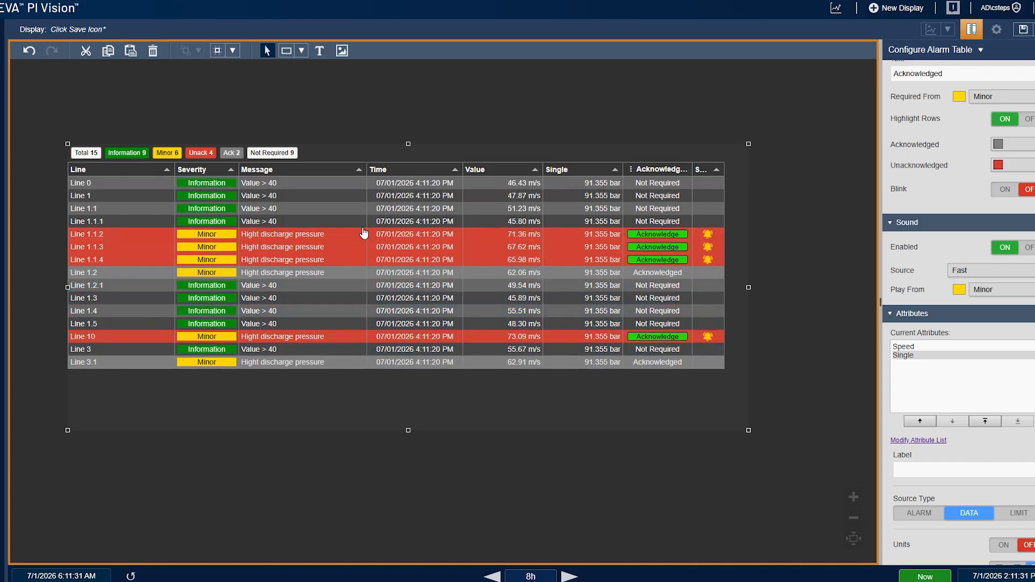
click(655, 234)
click(657, 247)
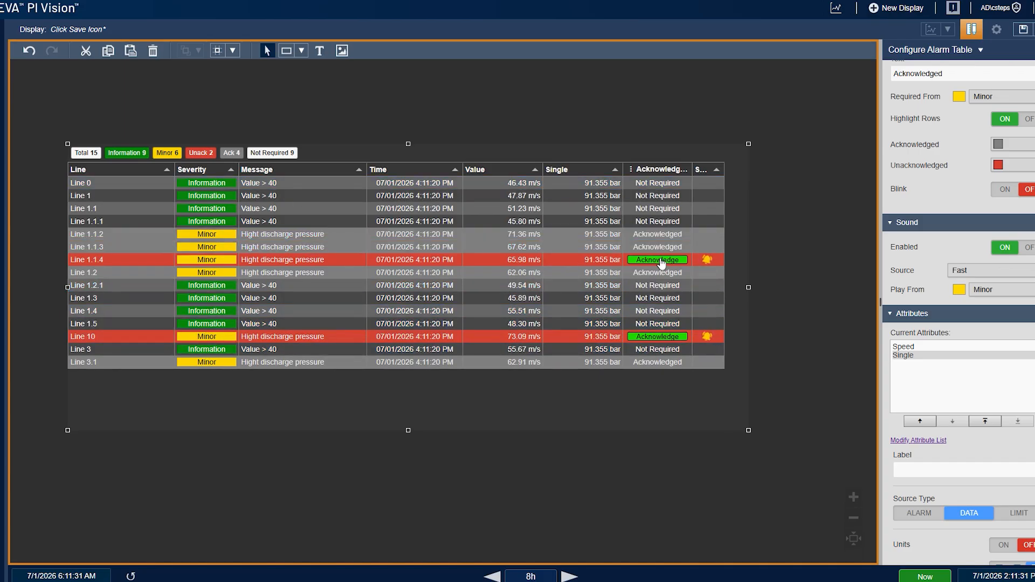
click(659, 260)
click(647, 336)
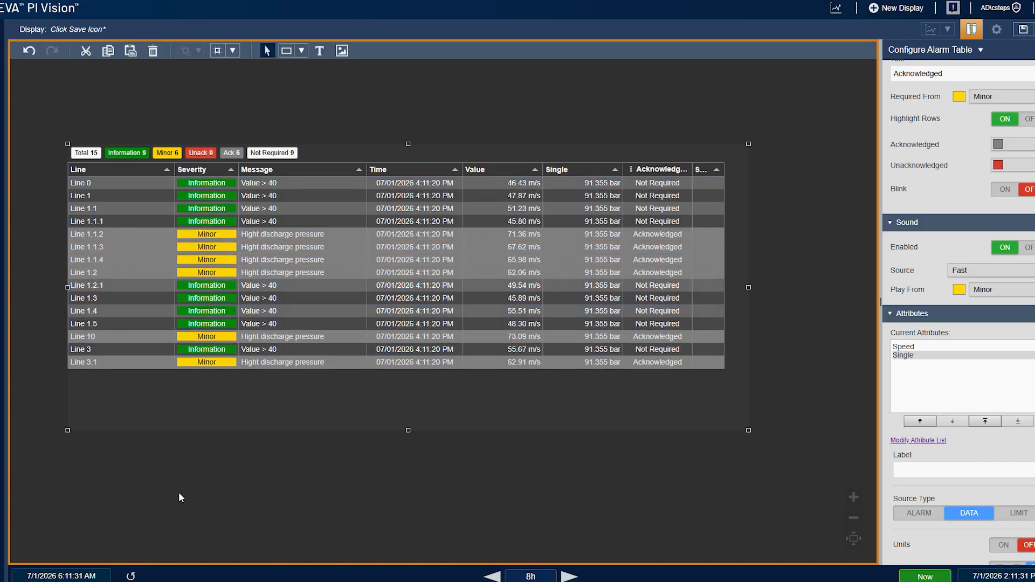